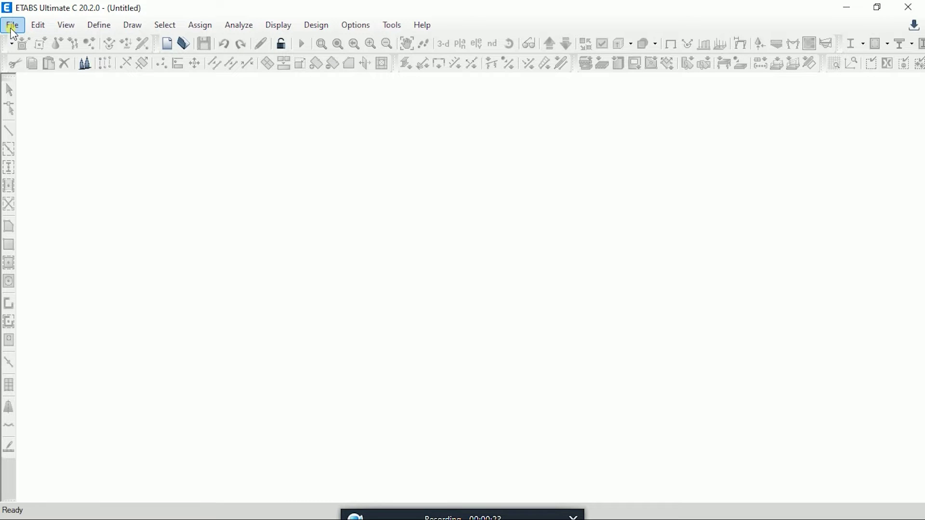
Step: Start a new model with built-in settings: Metric SI units, Indian materials and steel sections, IS 800:2007 and IS 456:2000
{"action": "left_click", "coordinate": [13, 26]}
{"action": "left_click", "coordinate": [45, 50]}
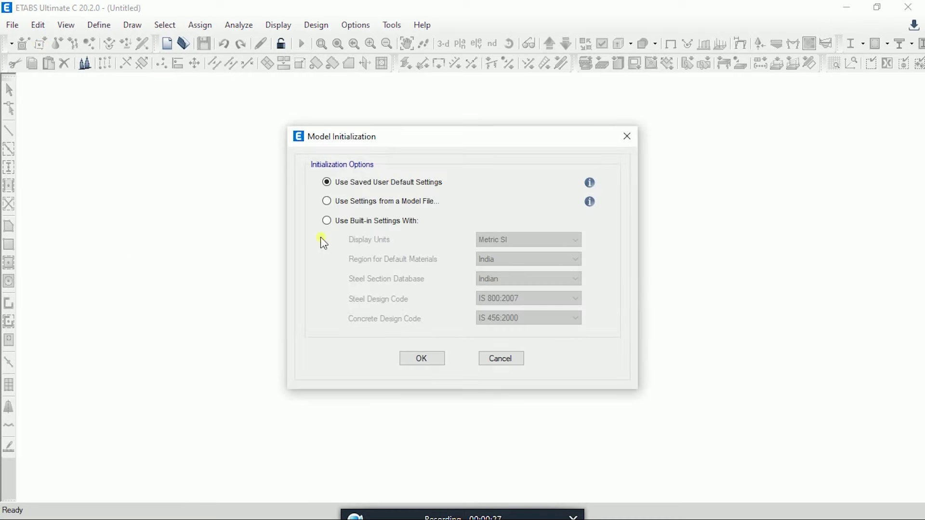
{"action": "left_click", "coordinate": [344, 227]}
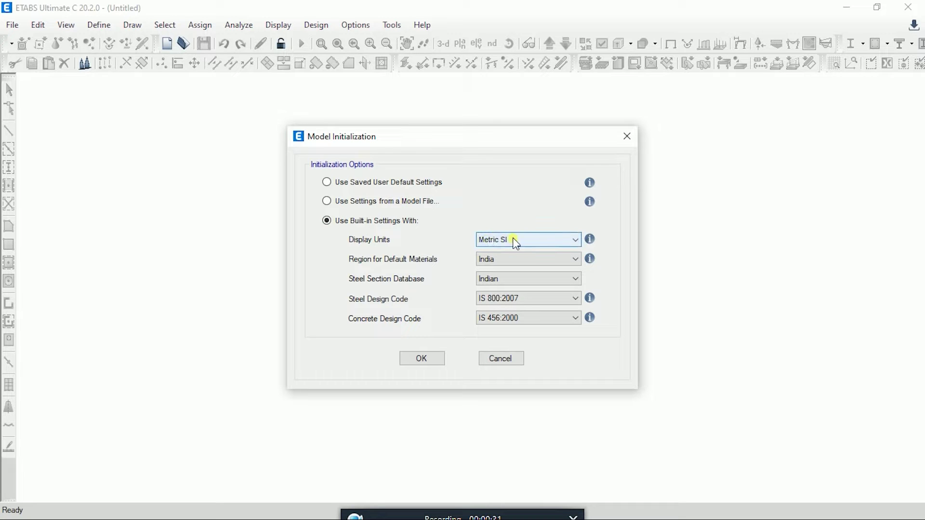
{"action": "left_click", "coordinate": [500, 241]}
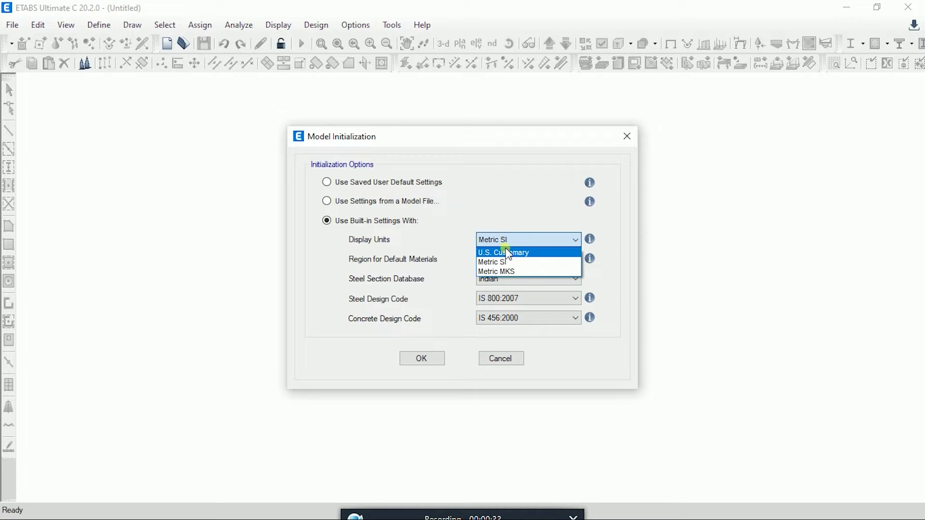
{"action": "left_click", "coordinate": [501, 238]}
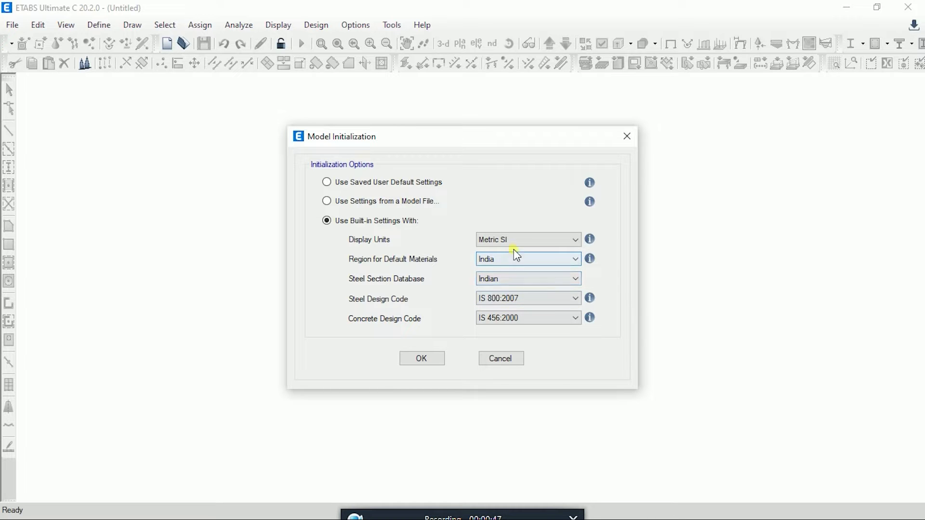
{"action": "left_click", "coordinate": [433, 361]}
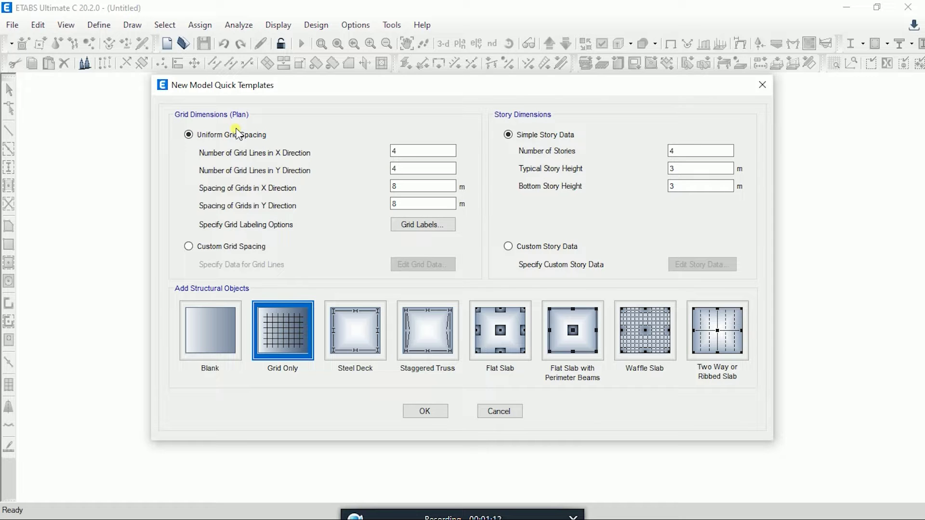
Step: Create a grid-only model with 6 stories and a bottom story height of 2.5 m on the uniform grid
{"action": "left_click", "coordinate": [412, 152]}
{"action": "double_click", "coordinate": [671, 151]}
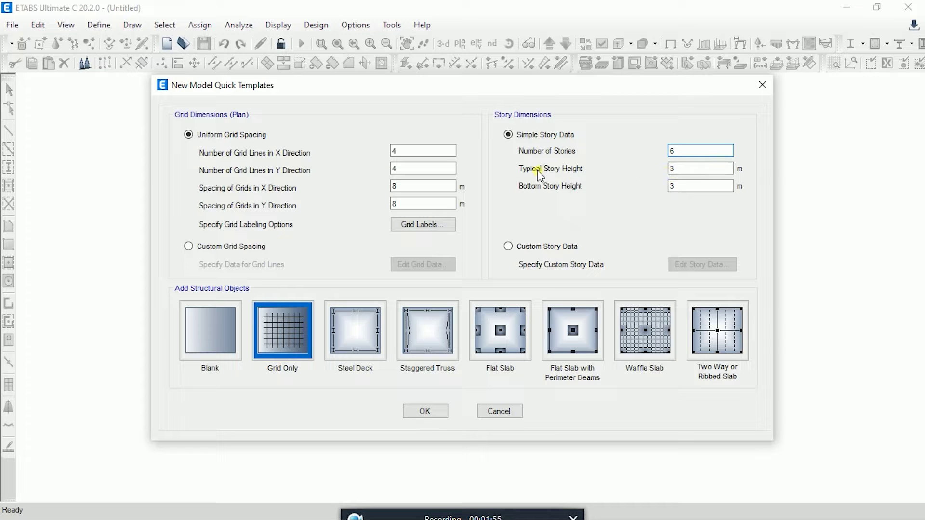
{"action": "key", "text": "Tab"}
{"action": "key", "text": "Tab"}
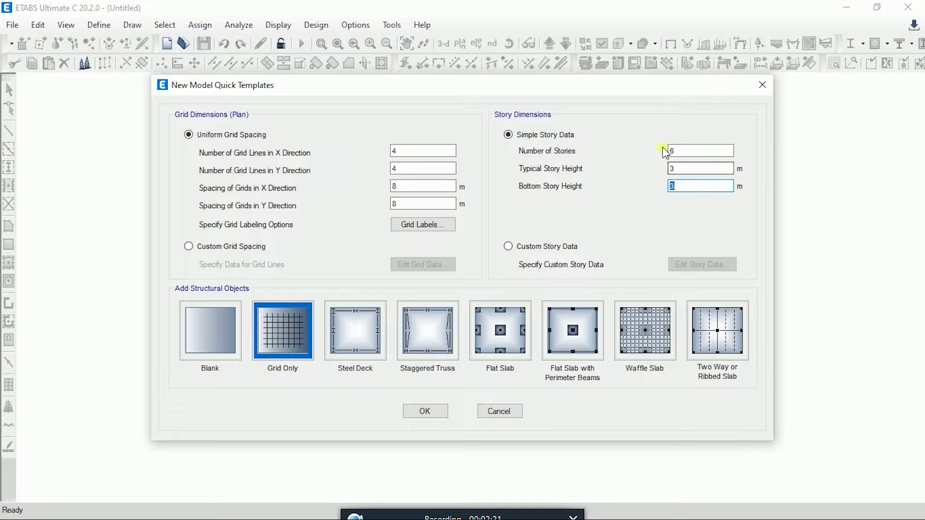
{"action": "type", "text": "2.5"}
{"action": "left_click", "coordinate": [426, 411]}
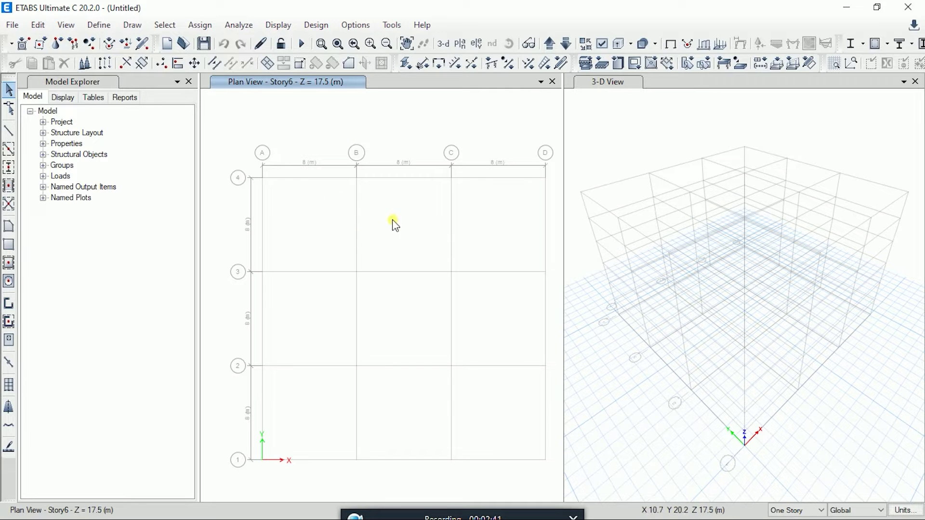
Step: Replace the 3-D view with the elevation view along grid line A
{"action": "left_click", "coordinate": [712, 264]}
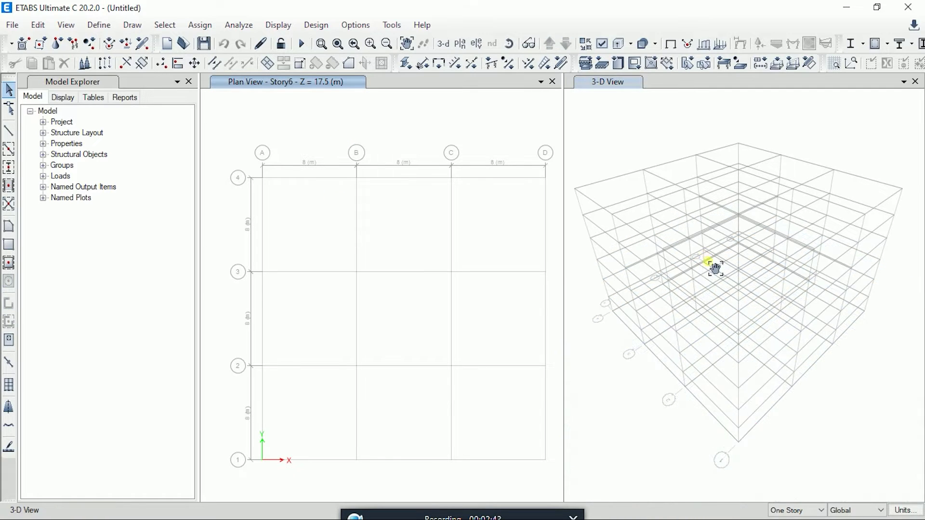
{"action": "middle_click_drag", "start_coordinate": [702, 309], "coordinate": [732, 302]}
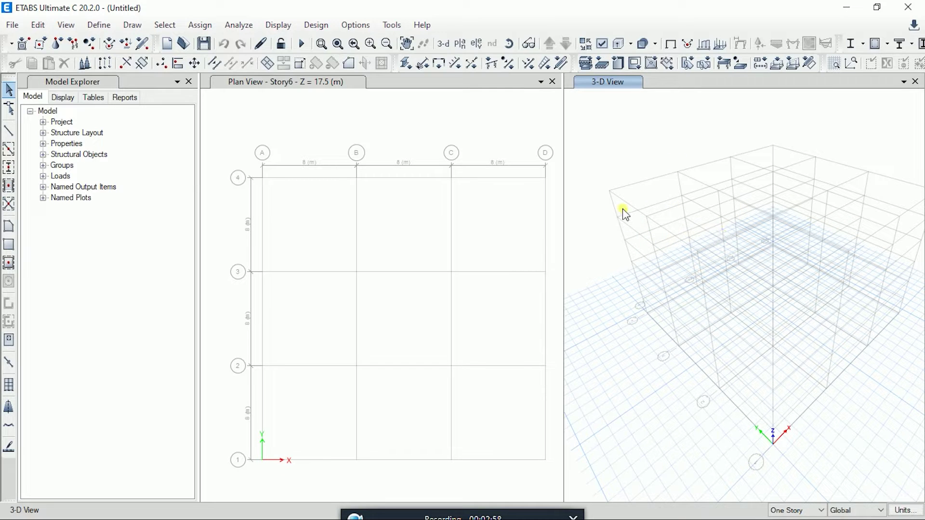
{"action": "left_click", "coordinate": [476, 44]}
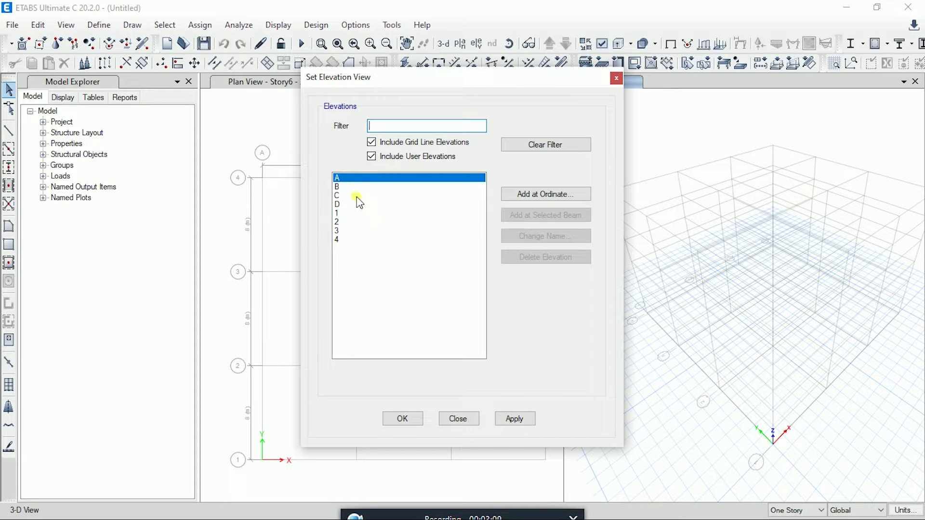
{"action": "left_click", "coordinate": [513, 419]}
{"action": "left_click", "coordinate": [395, 419]}
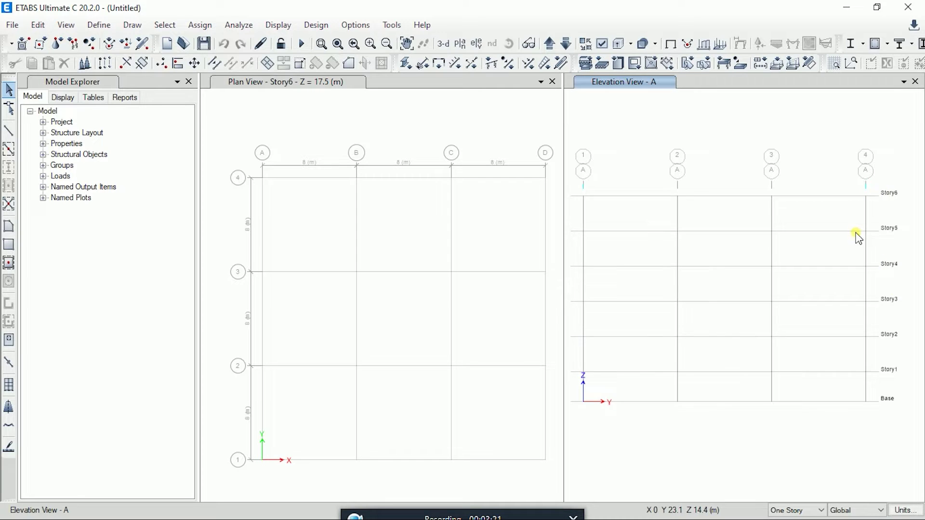
{"action": "middle_click_drag", "start_coordinate": [858, 239], "coordinate": [857, 249]}
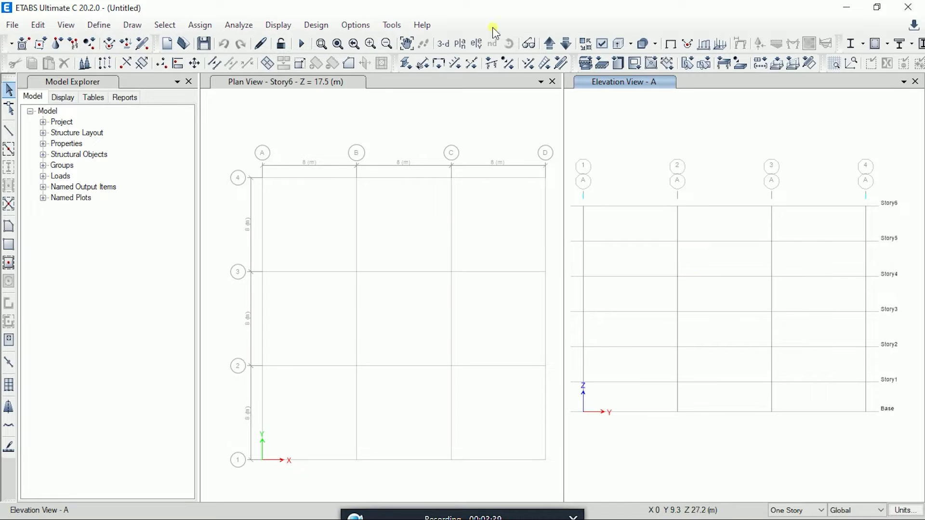
Step: Examine the story heights and elevations in the model's story data table and close it
{"action": "left_click", "coordinate": [38, 25]}
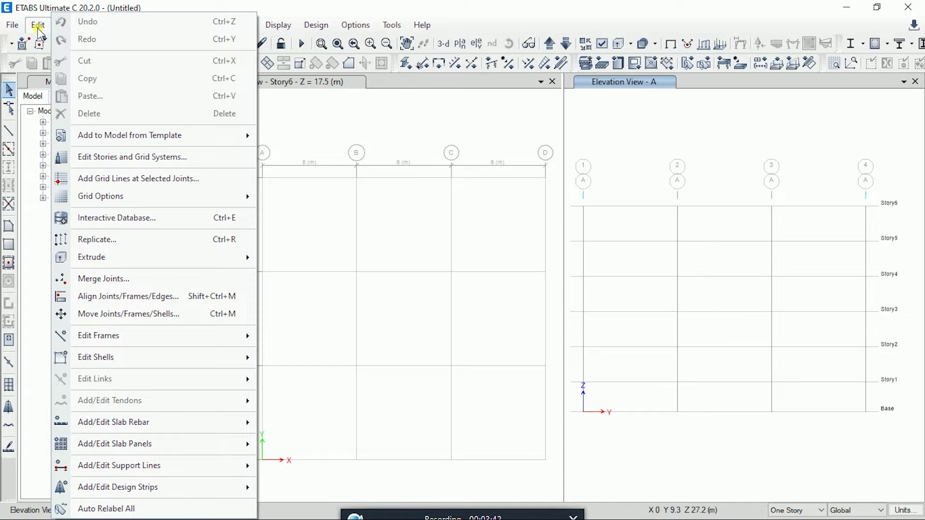
{"action": "left_click", "coordinate": [123, 156]}
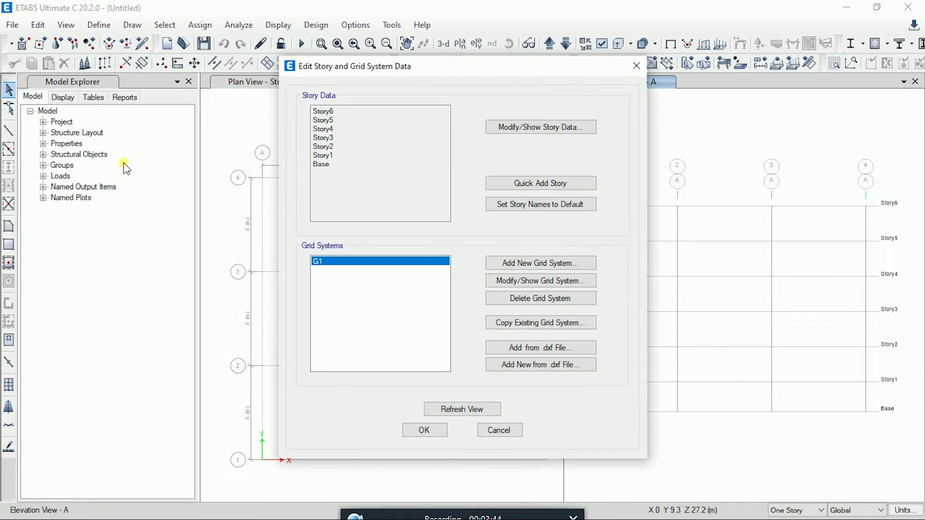
{"action": "left_click", "coordinate": [536, 128]}
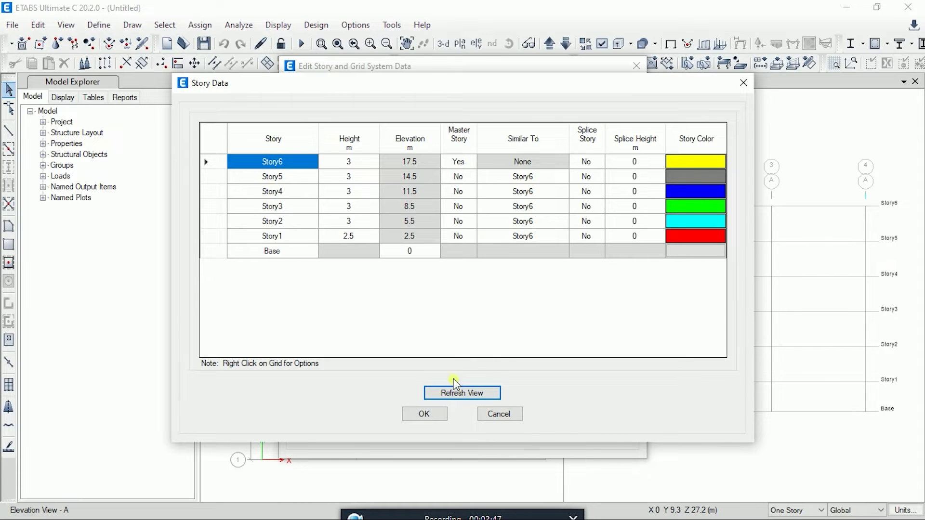
{"action": "left_click", "coordinate": [434, 417]}
{"action": "left_click", "coordinate": [436, 433]}
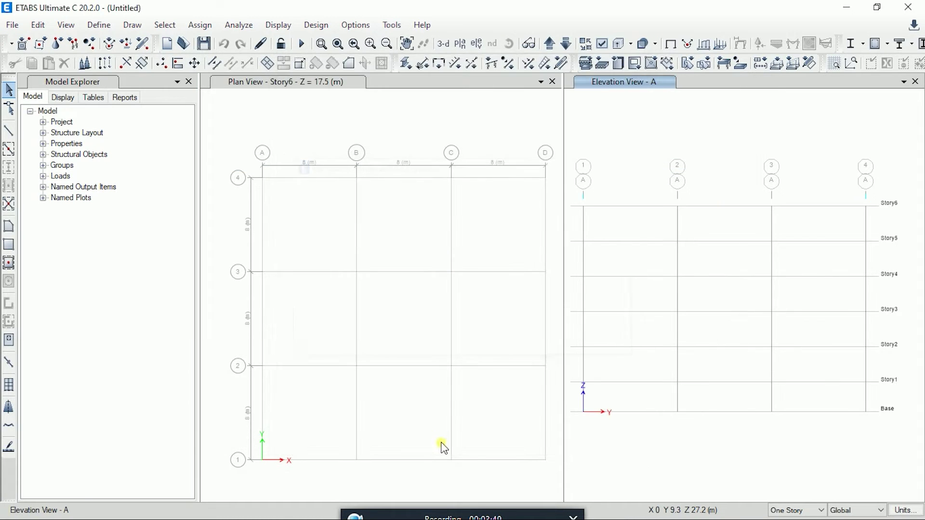
Step: Discard the unsaved model and start a new one with built-in Metric SI units, Indian materials and IS design codes
{"action": "left_click", "coordinate": [13, 25]}
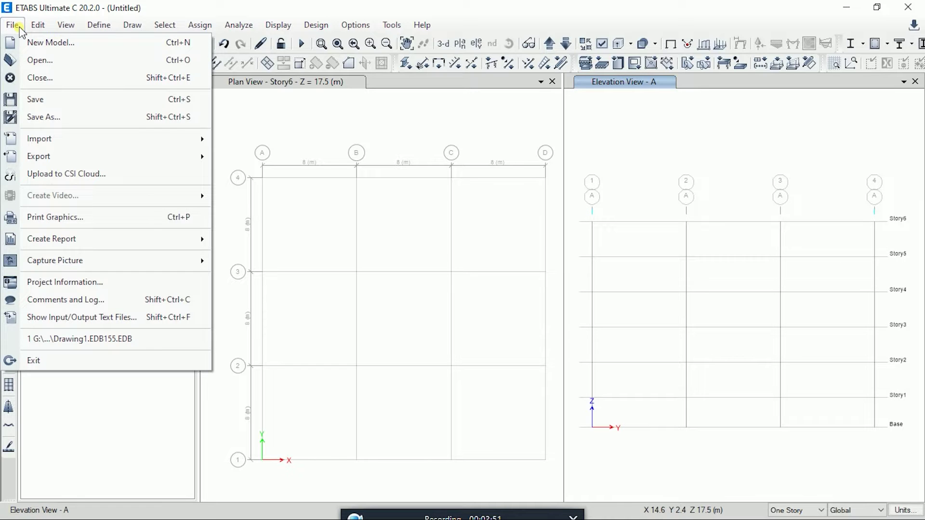
{"action": "left_click", "coordinate": [30, 48]}
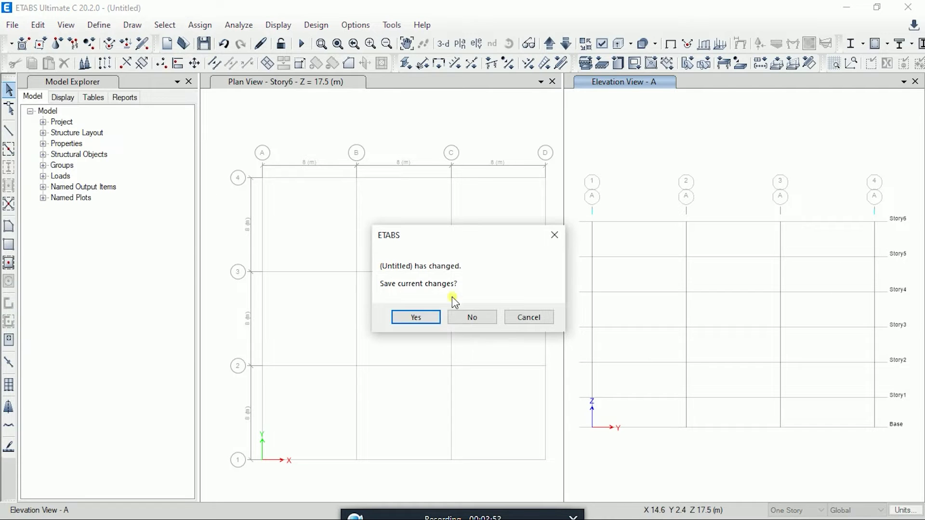
{"action": "left_click", "coordinate": [460, 320]}
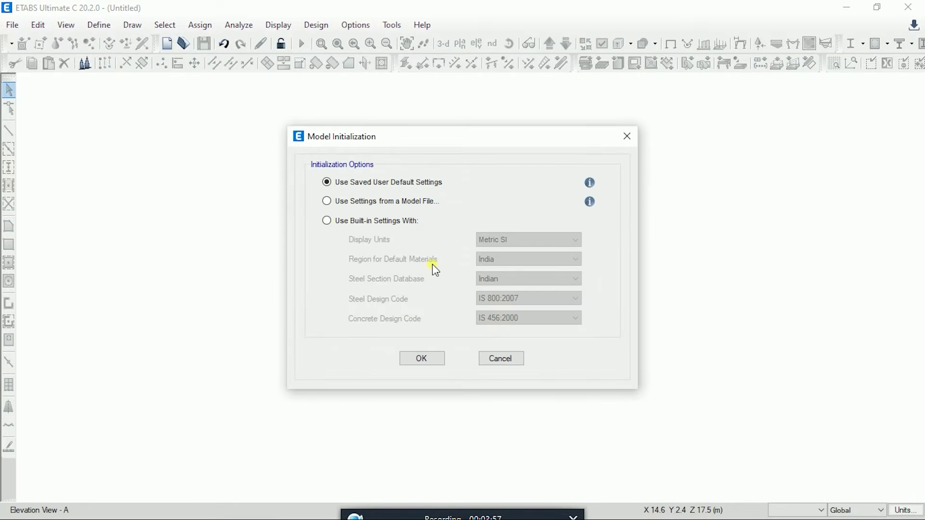
{"action": "left_click", "coordinate": [345, 221]}
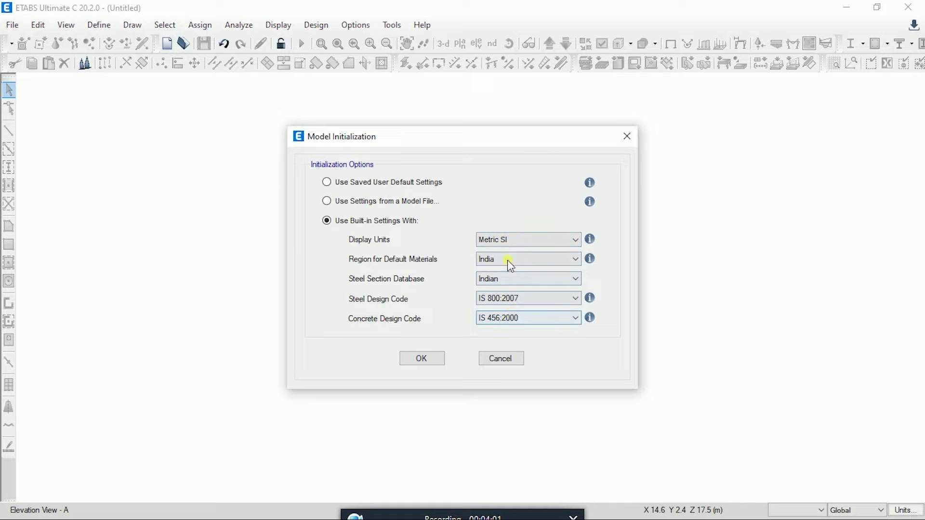
{"action": "left_click", "coordinate": [430, 359]}
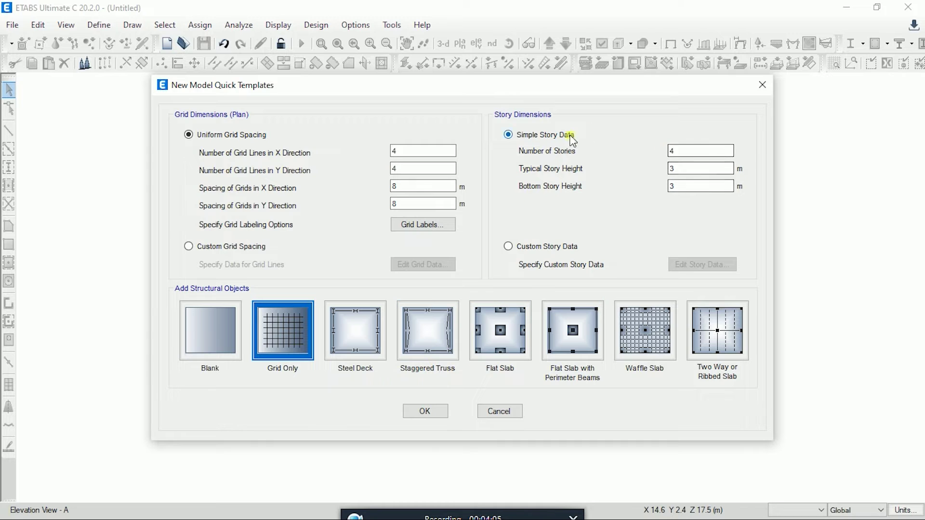
Step: Switch the new model's story dimensions to custom story data and open the story table for editing
{"action": "left_click", "coordinate": [520, 249]}
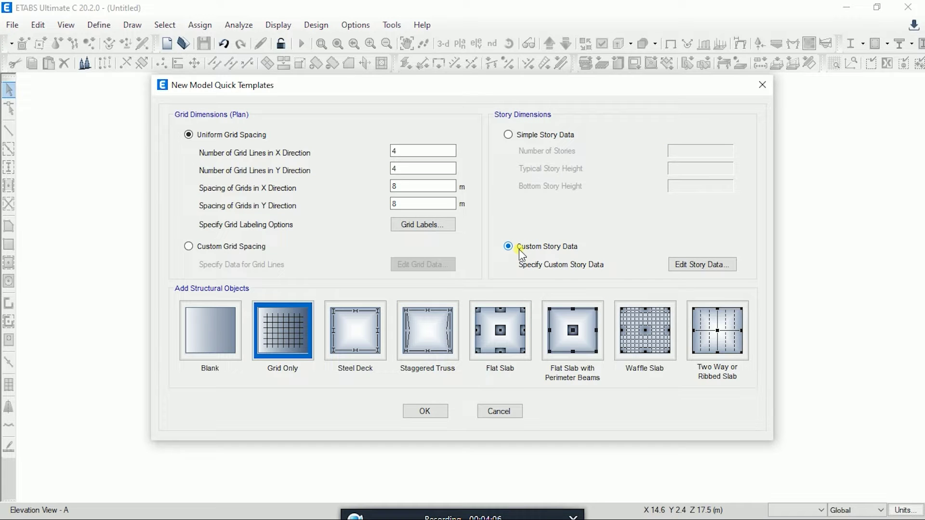
{"action": "left_click", "coordinate": [697, 268]}
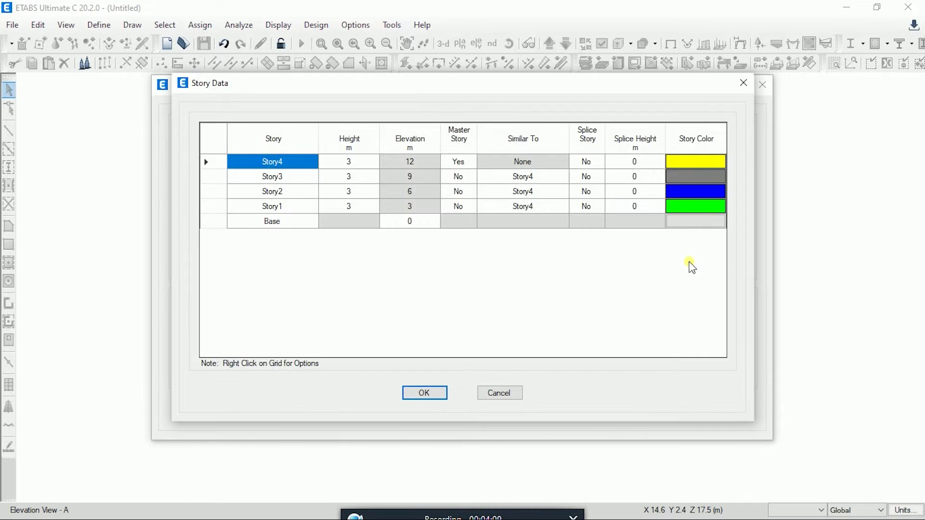
{"action": "mouse_move", "coordinate": [570, 86]}
{"action": "left_mouse_down"}
{"action": "mouse_move", "coordinate": [598, 95]}
{"action": "mouse_move", "coordinate": [564, 86]}
{"action": "left_mouse_up"}
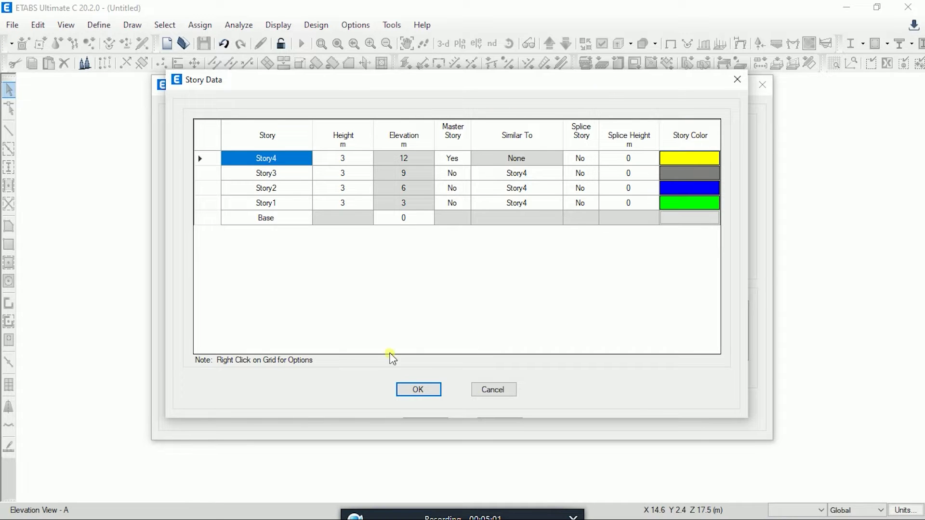
Step: Add a story at an elevation of 15 m while keeping the existing story elevations
{"action": "right_click", "coordinate": [307, 250]}
{"action": "mouse_move", "coordinate": [360, 295]}
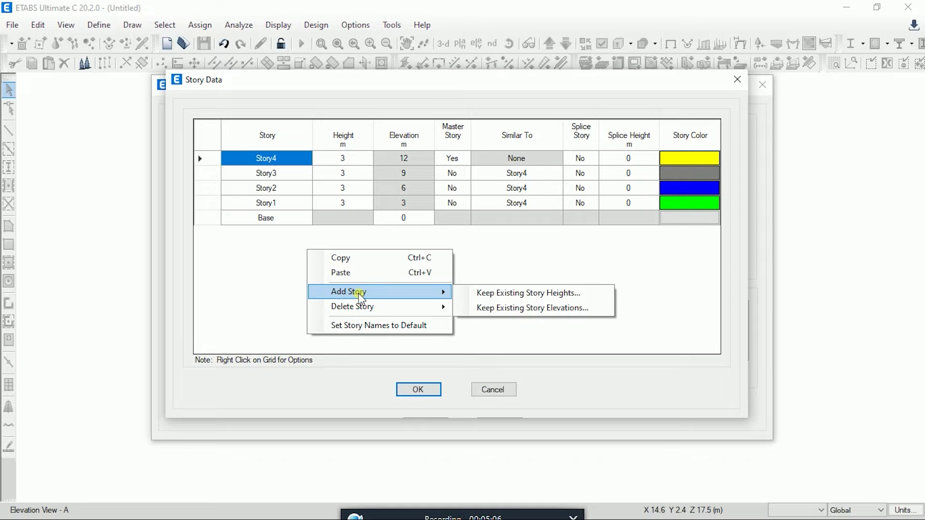
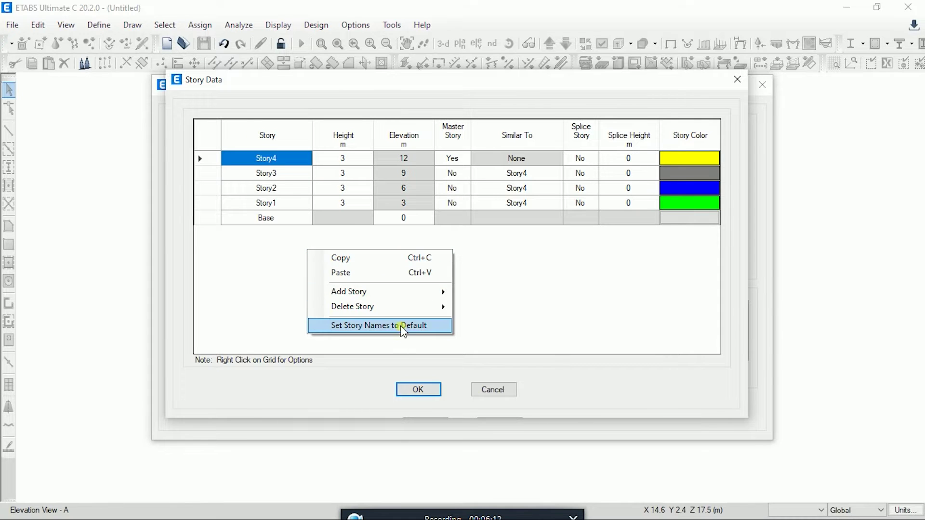
{"action": "mouse_move", "coordinate": [385, 292]}
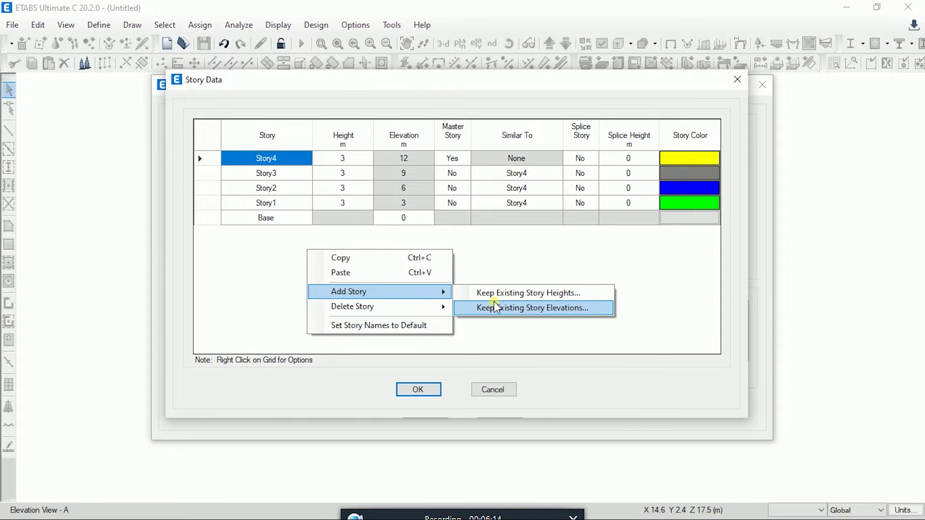
{"action": "left_click", "coordinate": [528, 309]}
{"action": "left_click_drag", "start_coordinate": [508, 154], "coordinate": [542, 248]}
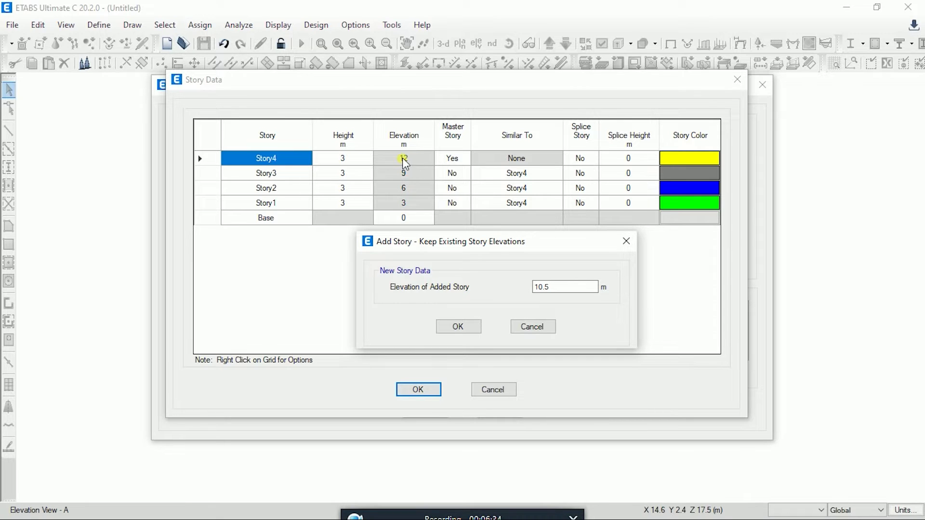
{"action": "left_click_drag", "start_coordinate": [561, 287], "coordinate": [515, 281]}
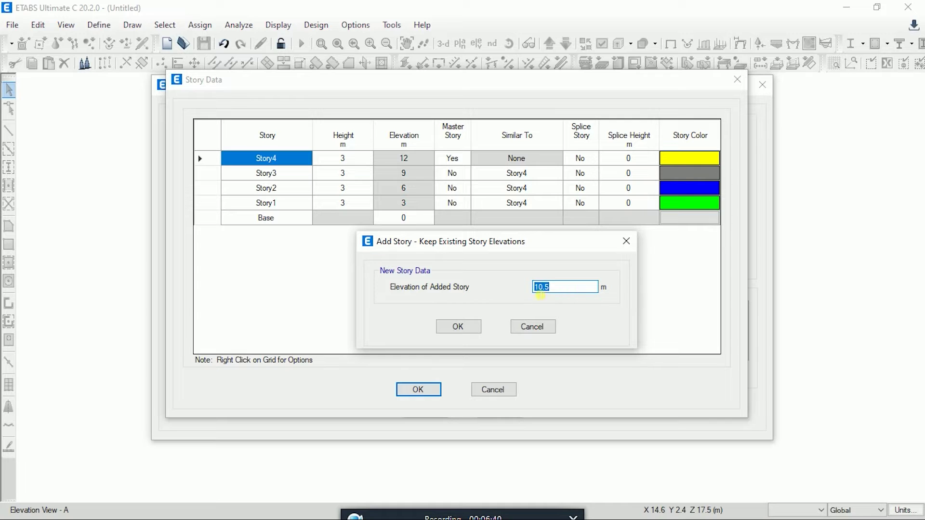
{"action": "type", "text": "15"}
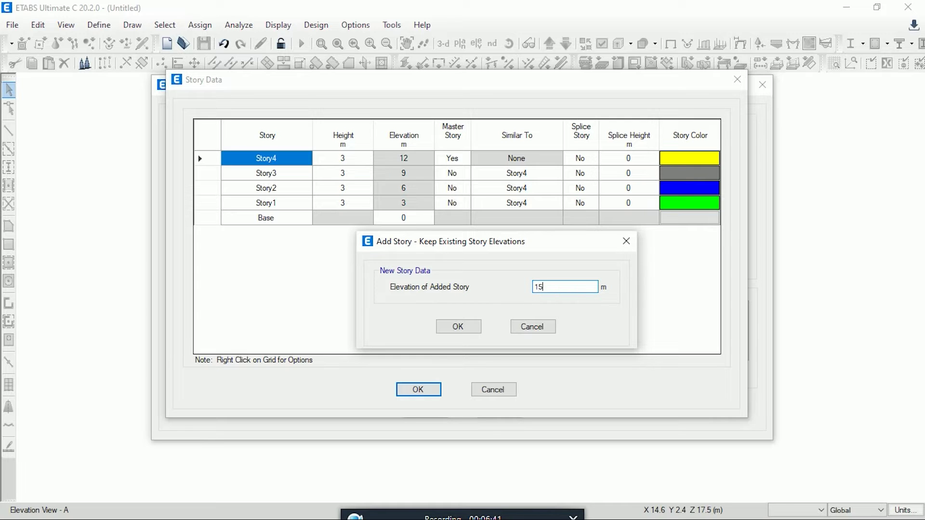
{"action": "left_click", "coordinate": [476, 328]}
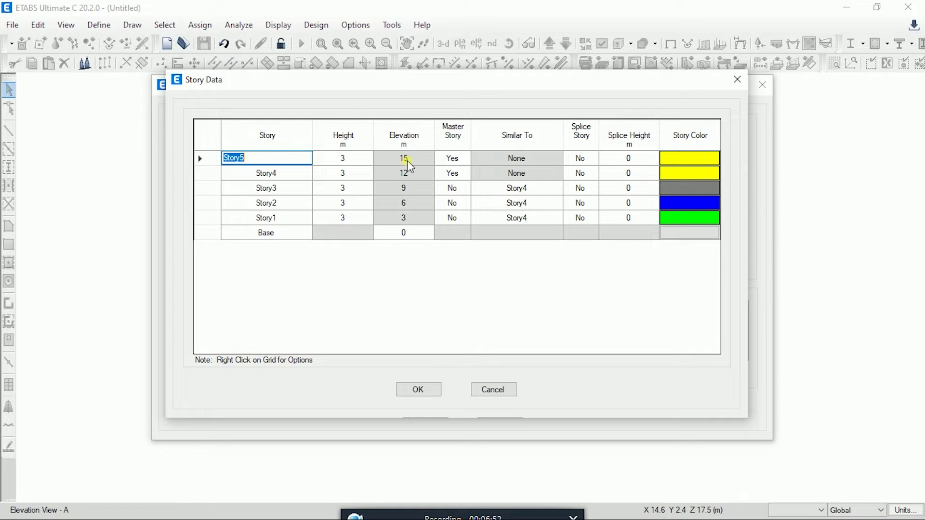
Step: Start adding 5 stories of 2.9 m height each while keeping the existing story heights
{"action": "right_click", "coordinate": [384, 286]}
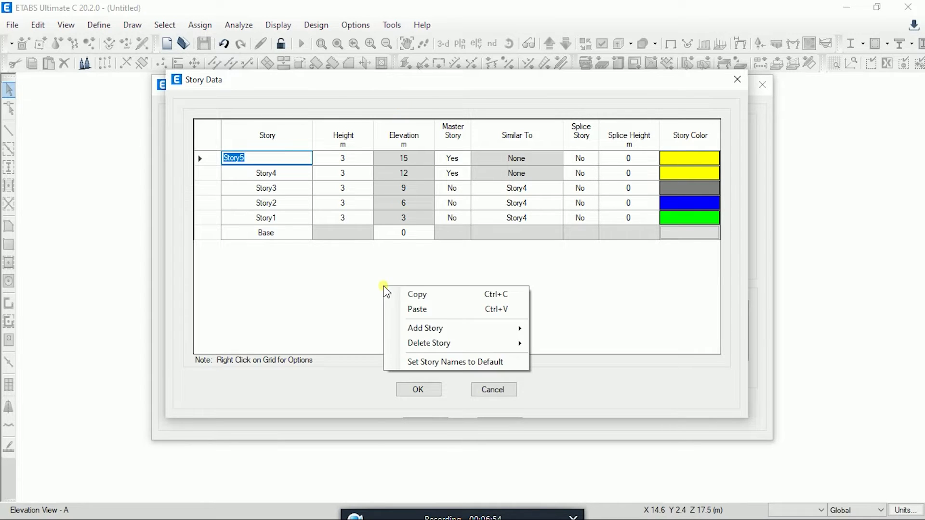
{"action": "mouse_move", "coordinate": [447, 330]}
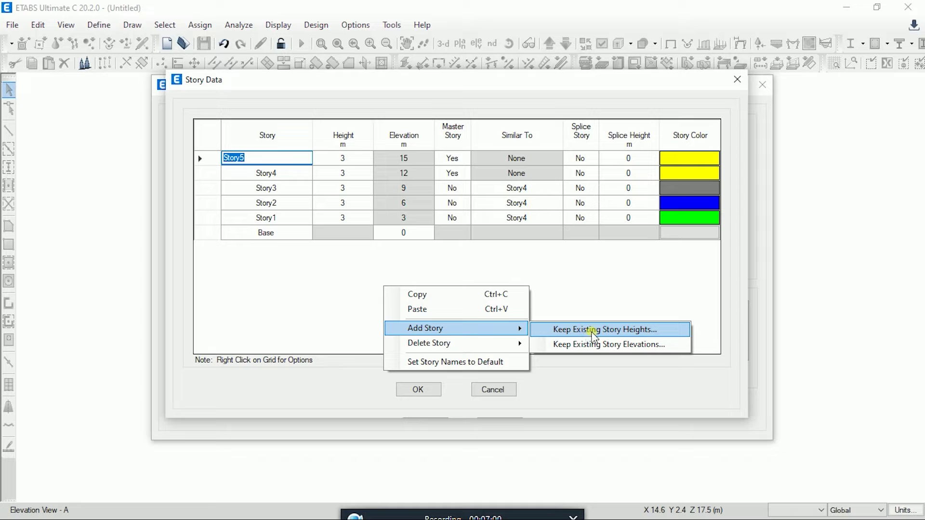
{"action": "left_click", "coordinate": [623, 329]}
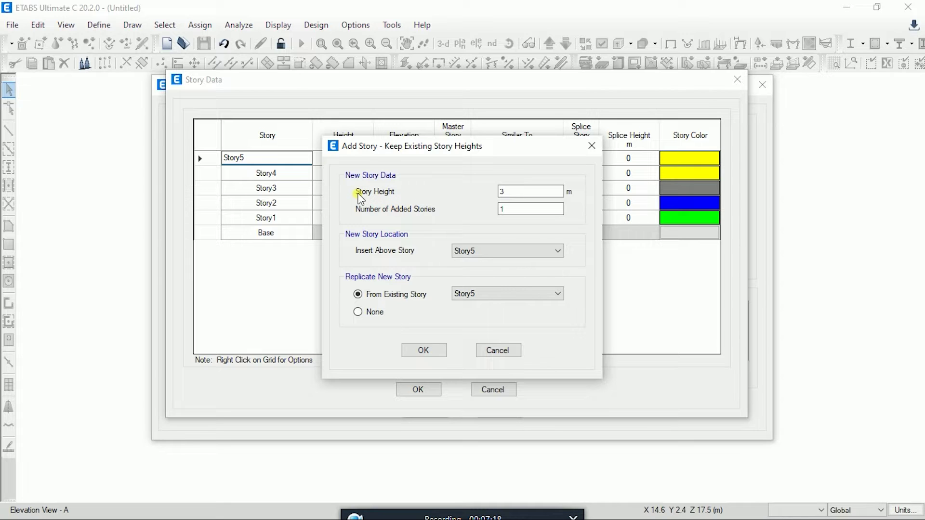
{"action": "key", "text": "Tab"}
{"action": "type", "text": "2.9"}
{"action": "key", "text": "Tab"}
{"action": "type", "text": "5"}
{"action": "double_click", "coordinate": [512, 212]}
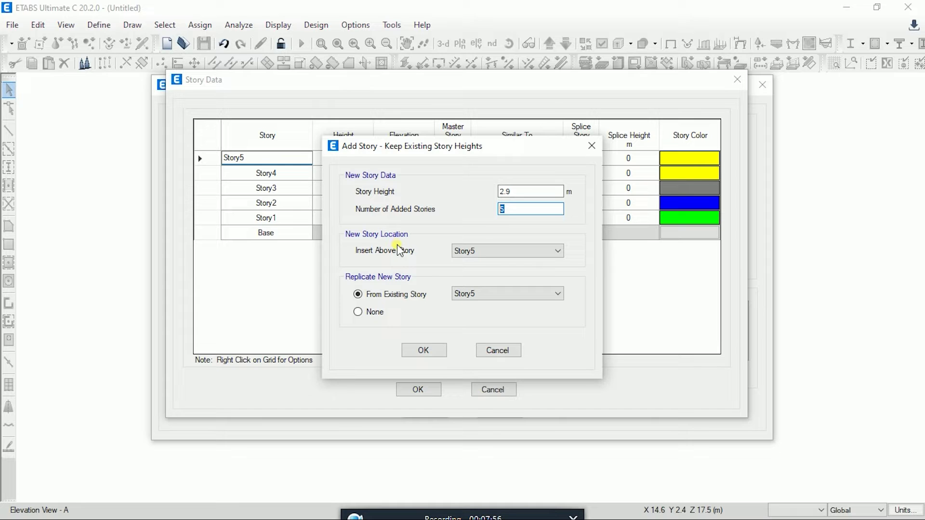
Step: Insert the new stories above Story5, replicated from the existing Story5, and confirm the addition
{"action": "left_click", "coordinate": [517, 251]}
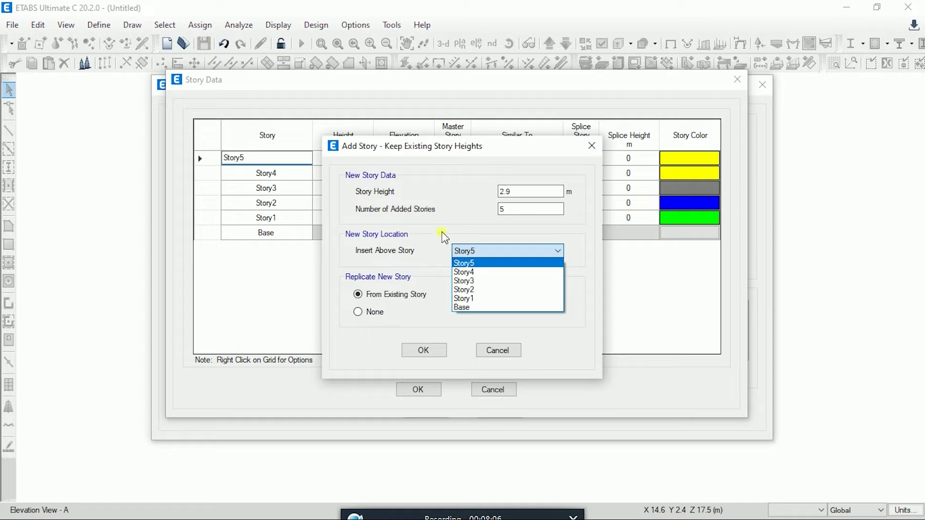
{"action": "left_click", "coordinate": [474, 263]}
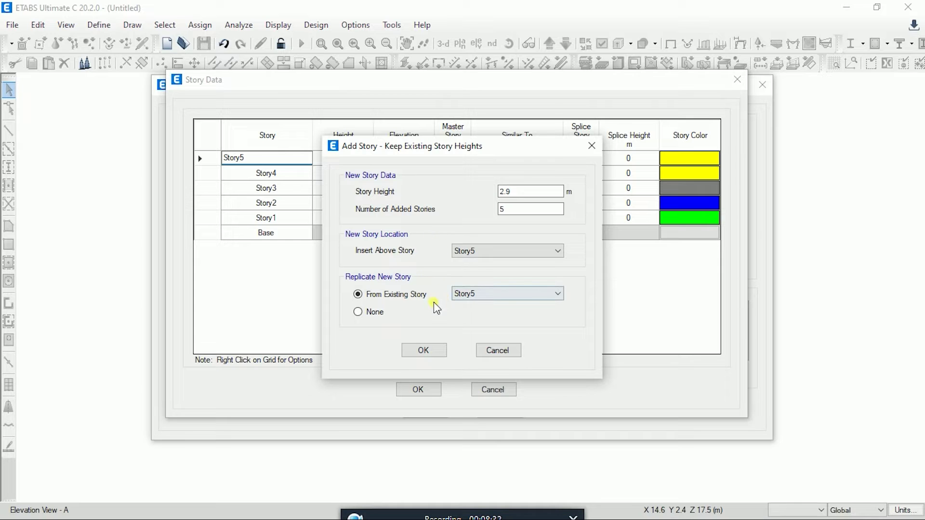
{"action": "left_click", "coordinate": [469, 295]}
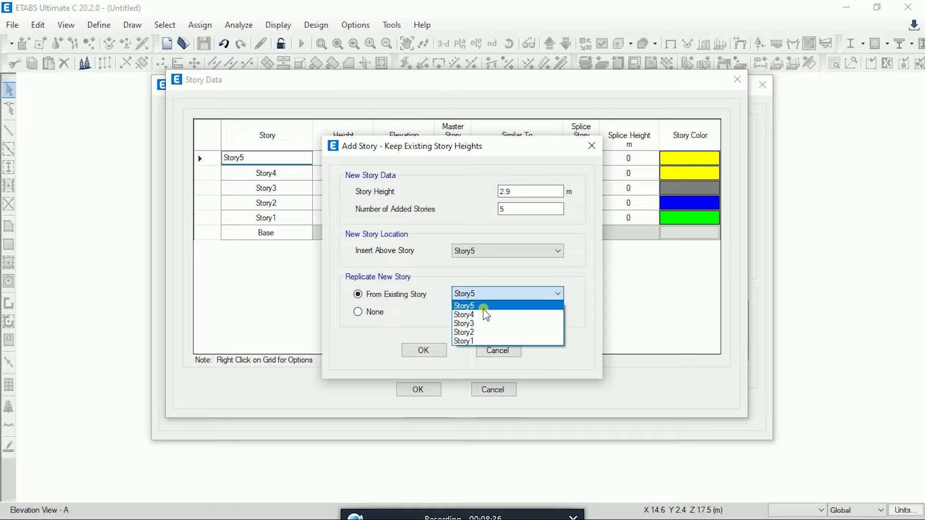
{"action": "left_click", "coordinate": [486, 314]}
{"action": "left_click", "coordinate": [487, 293]}
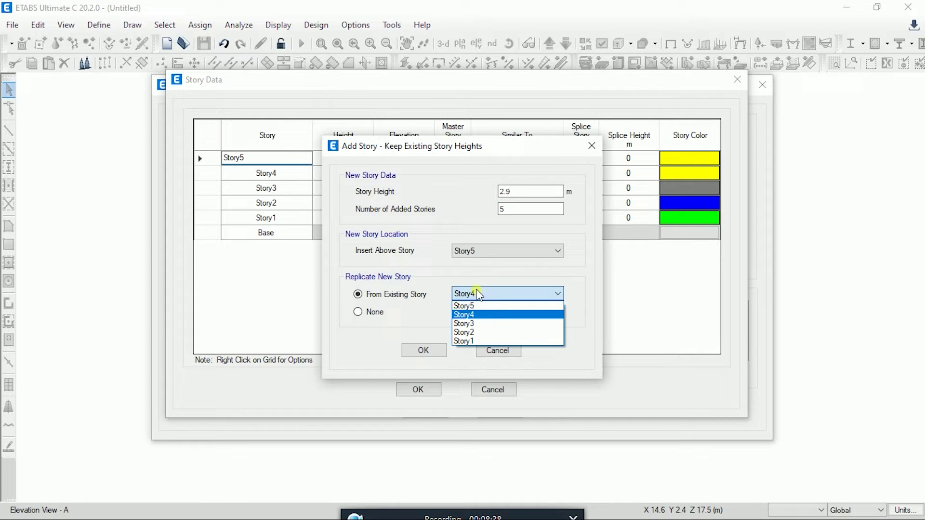
{"action": "left_click", "coordinate": [472, 307]}
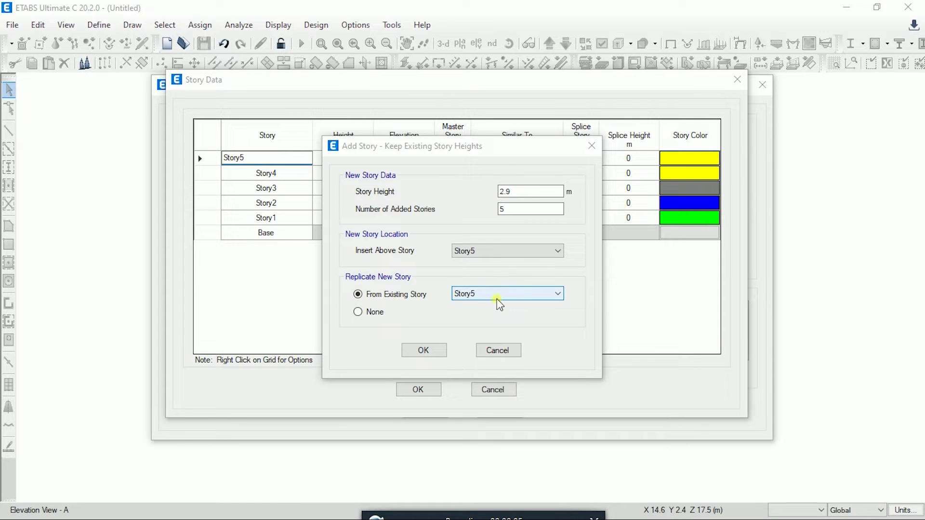
{"action": "left_click", "coordinate": [422, 352]}
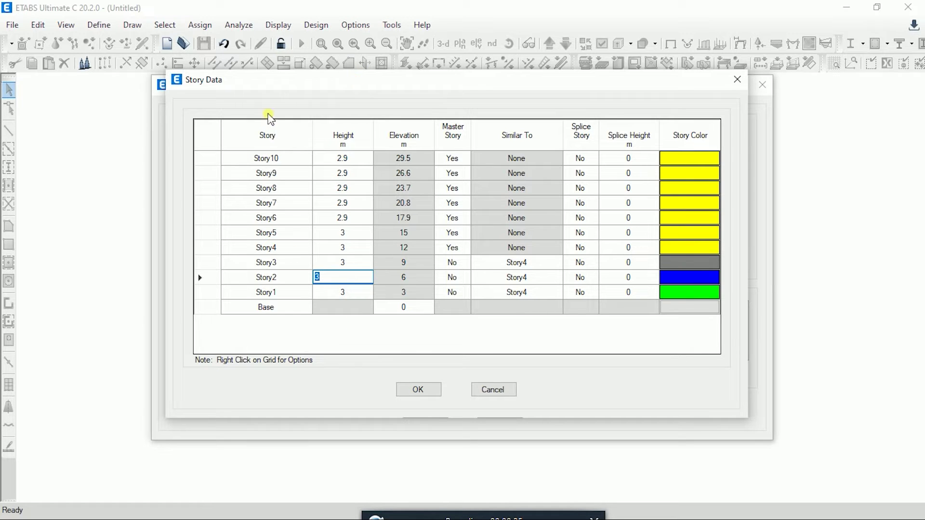
Step: Rename Story1 as L1 in the story data table
{"action": "left_click", "coordinate": [274, 159]}
{"action": "left_click", "coordinate": [274, 204]}
{"action": "left_click", "coordinate": [273, 278]}
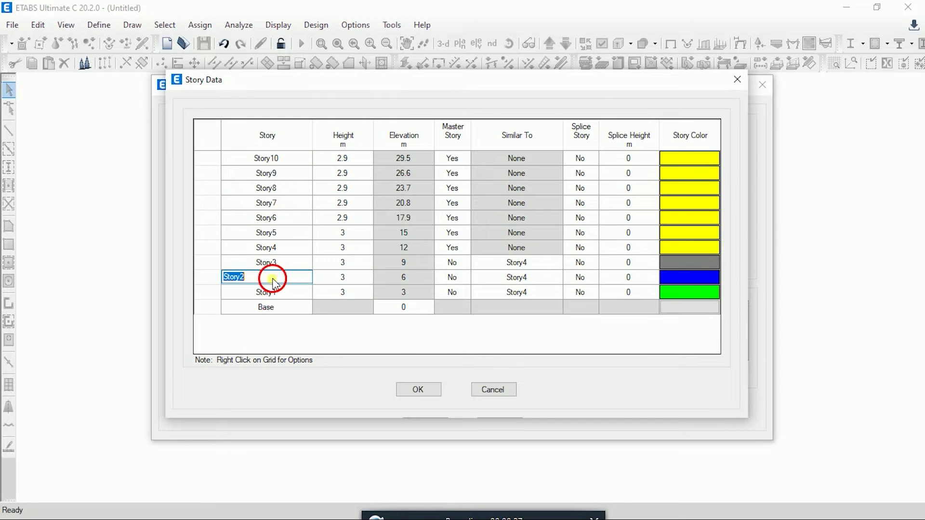
{"action": "left_click", "coordinate": [275, 292]}
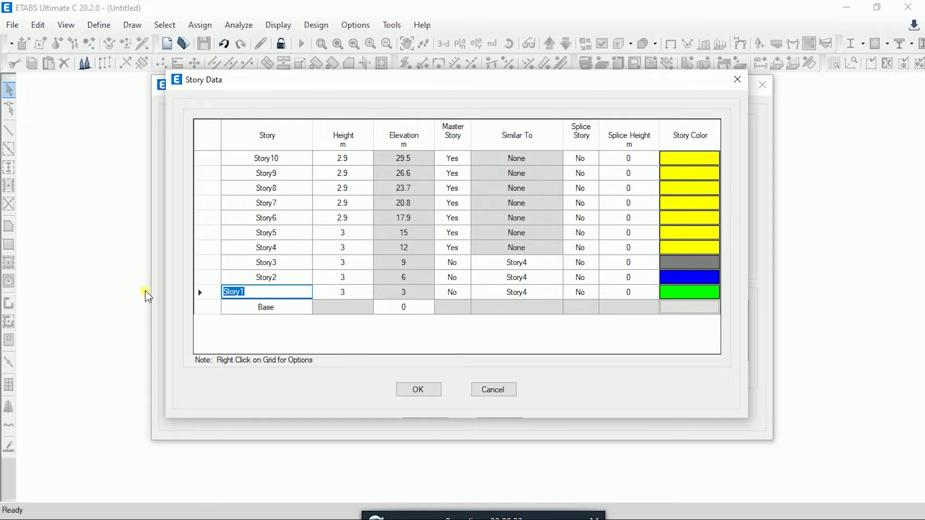
{"action": "type", "text": "S"}
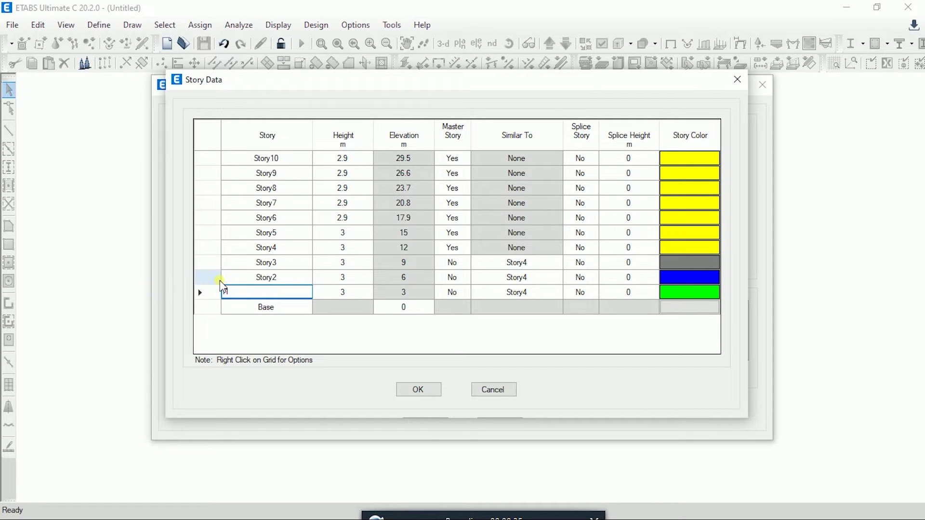
{"action": "type", "text": "L1"}
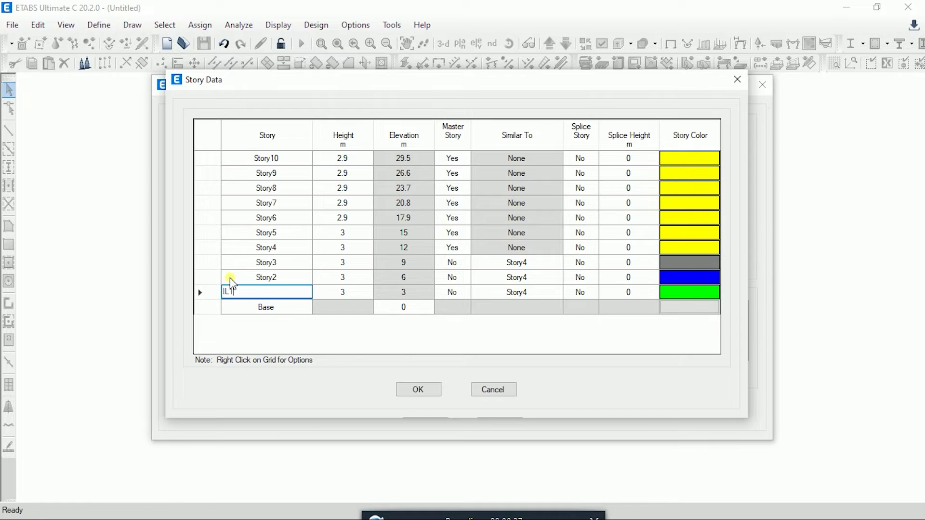
{"action": "left_click", "coordinate": [245, 278]}
{"action": "left_click", "coordinate": [279, 293]}
{"action": "type", "text": "L1"}
Step: Rename Story2, Story3 and Story4 as L2, L3 and L4
{"action": "left_click", "coordinate": [278, 278]}
{"action": "type", "text": "L2"}
{"action": "left_click", "coordinate": [270, 268]}
{"action": "type", "text": "L"}
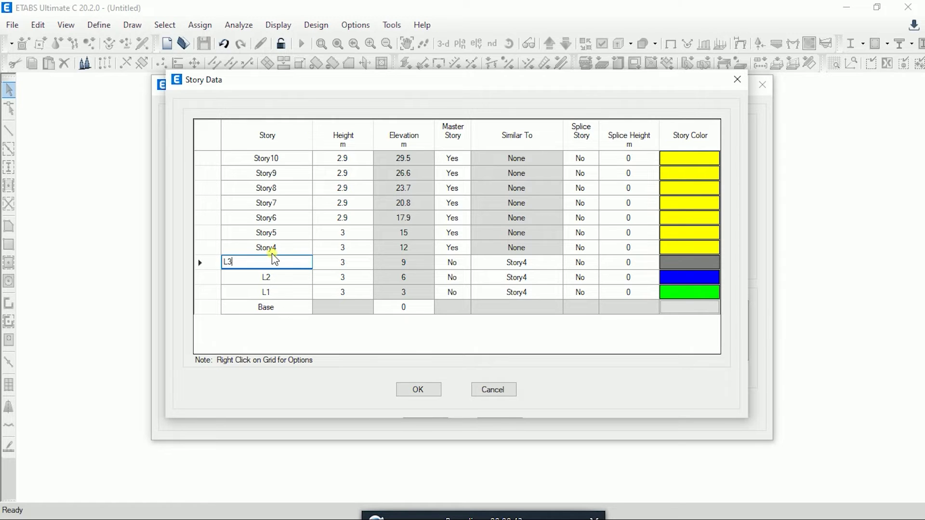
{"action": "type", "text": "3"}
{"action": "left_click", "coordinate": [277, 251]}
{"action": "type", "text": "L4"}
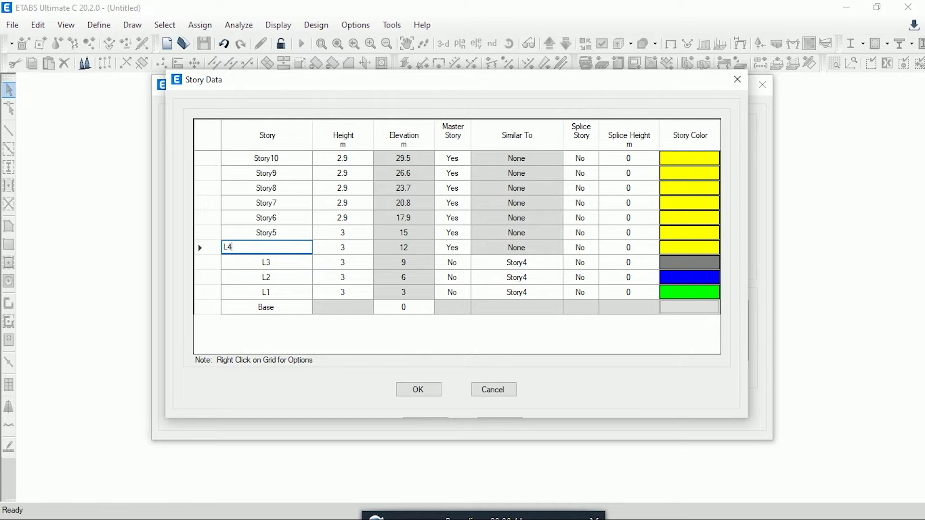
{"action": "left_click", "coordinate": [288, 234]}
{"action": "left_click", "coordinate": [275, 202]}
{"action": "left_click", "coordinate": [269, 186]}
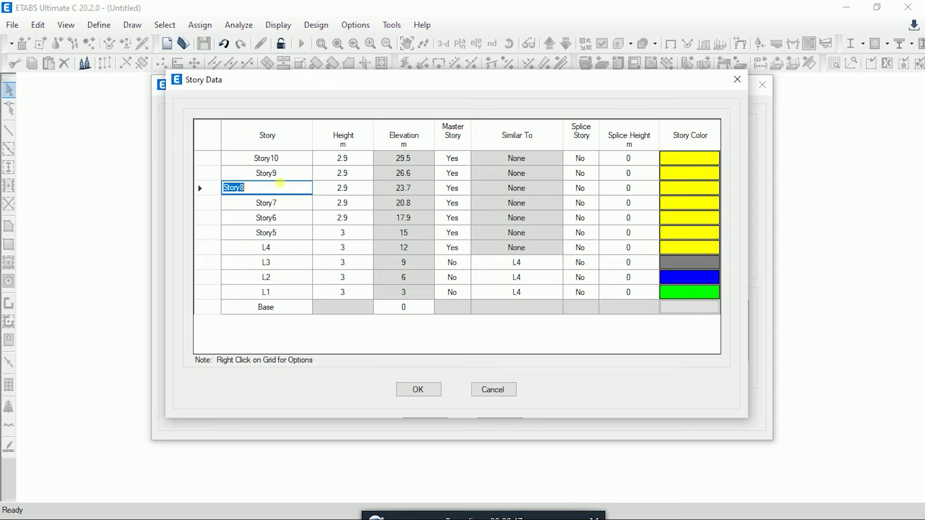
{"action": "left_click", "coordinate": [285, 218]}
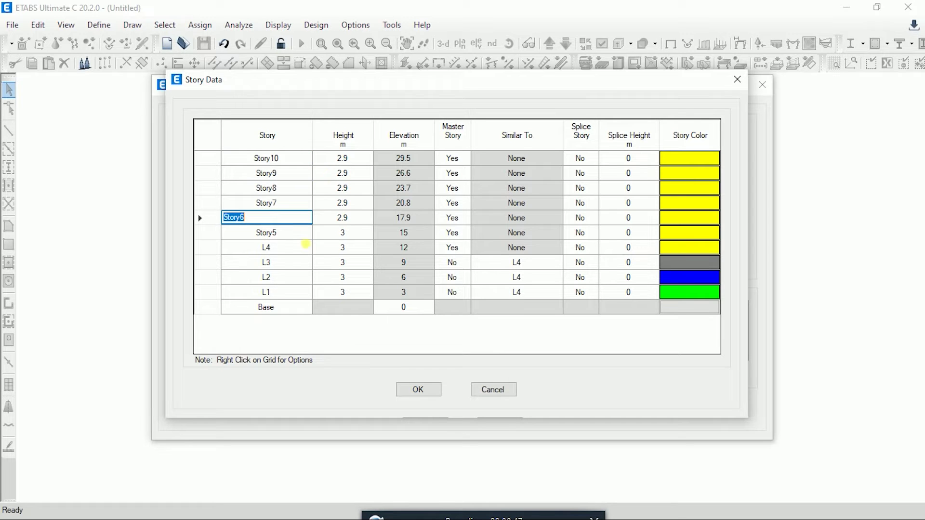
{"action": "left_click", "coordinate": [351, 159]}
{"action": "left_click", "coordinate": [355, 173]}
{"action": "left_click", "coordinate": [356, 189]}
{"action": "left_click", "coordinate": [356, 218]}
{"action": "left_click", "coordinate": [357, 236]}
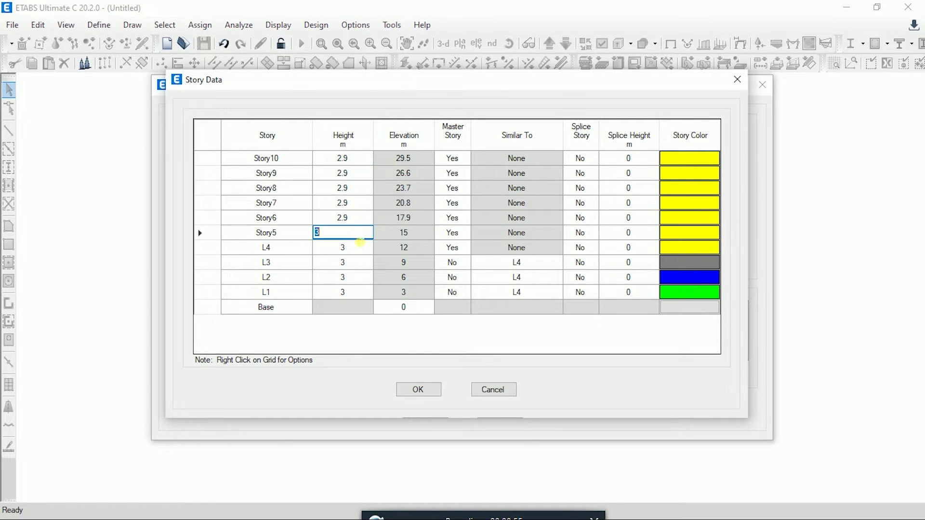
{"action": "left_click", "coordinate": [354, 248]}
{"action": "left_click", "coordinate": [355, 263]}
{"action": "left_click", "coordinate": [354, 277]}
Step: Set the height of story L3 to 4 m
{"action": "left_click", "coordinate": [353, 264]}
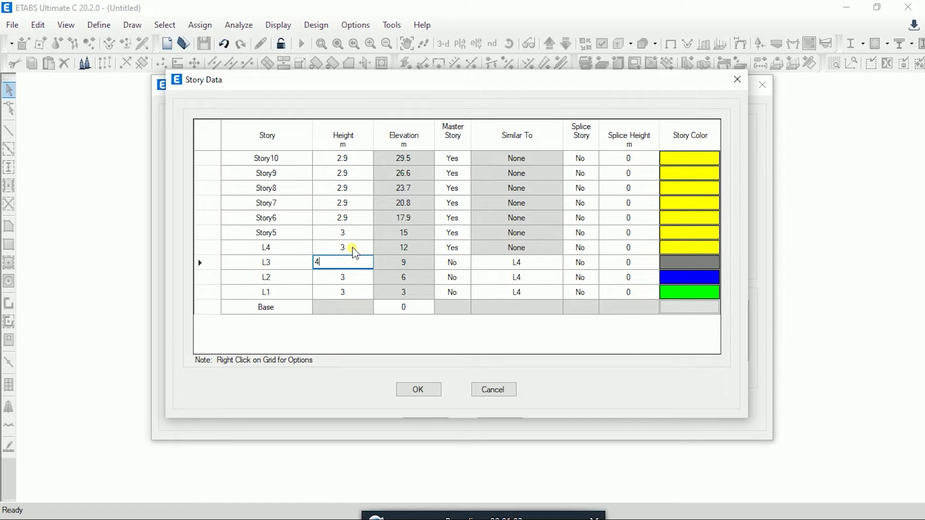
{"action": "left_click", "coordinate": [408, 181]}
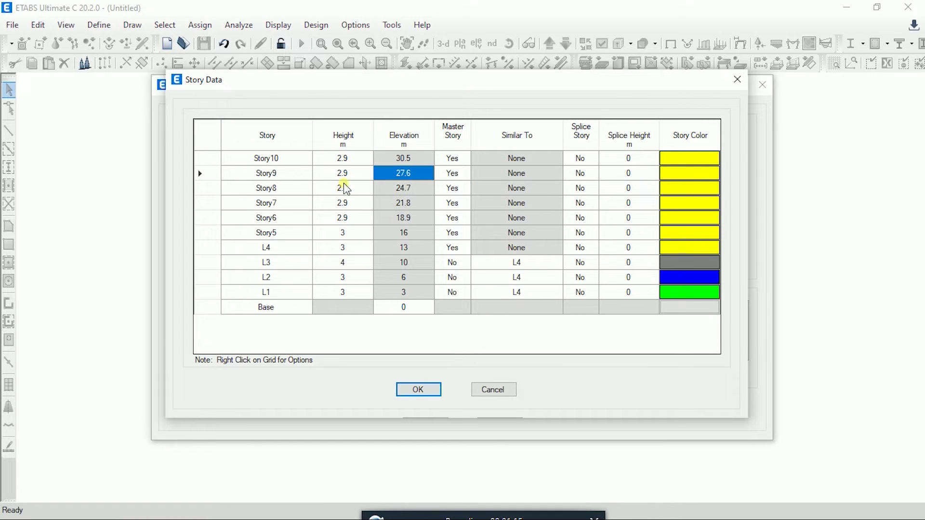
{"action": "left_click", "coordinate": [461, 223]}
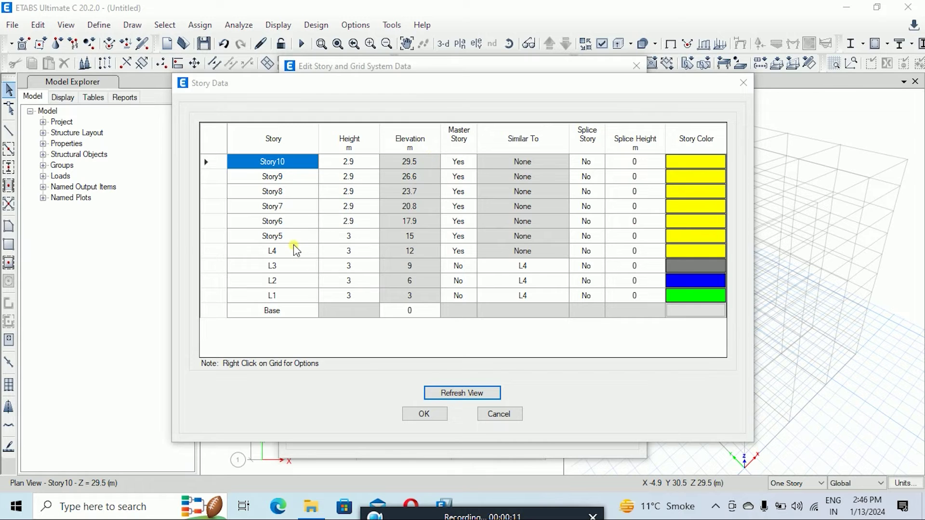
Step: Set the master story option to No for Story6 and Story7
{"action": "left_click", "coordinate": [279, 163]}
{"action": "left_click", "coordinate": [460, 237]}
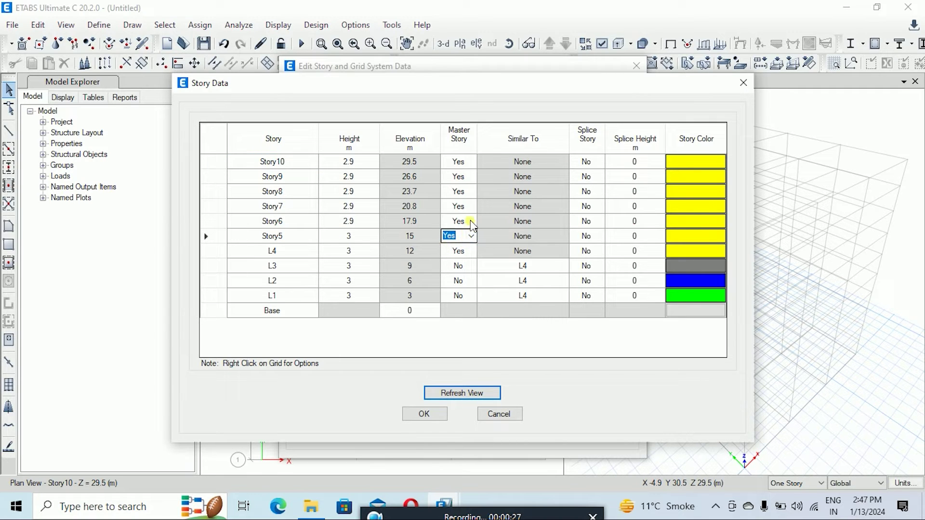
{"action": "left_click", "coordinate": [470, 220]}
{"action": "left_click", "coordinate": [460, 247]}
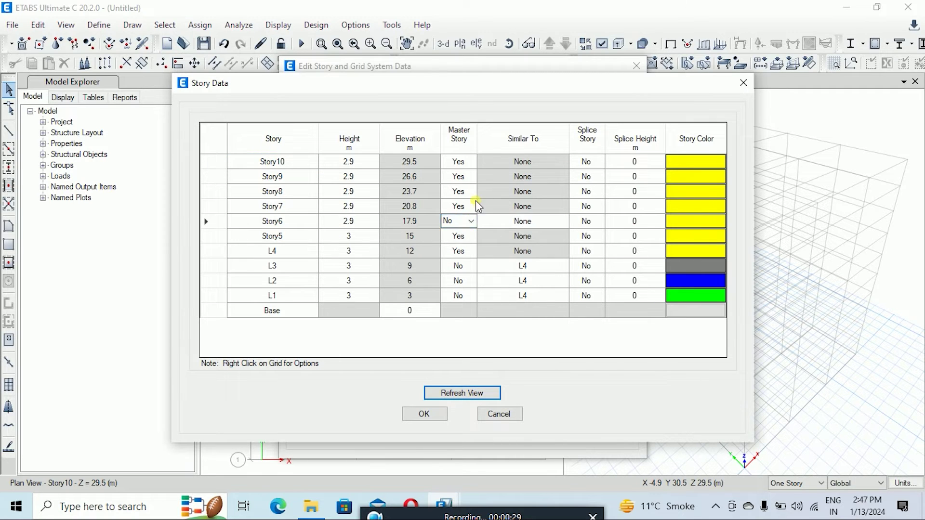
{"action": "left_click", "coordinate": [475, 206]}
{"action": "left_click", "coordinate": [471, 207]}
{"action": "left_click", "coordinate": [460, 225]}
Step: Set the master story option to No for Story8, Story9 and Story10
{"action": "left_click", "coordinate": [474, 192]}
{"action": "left_click", "coordinate": [460, 212]}
{"action": "left_click", "coordinate": [470, 177]}
{"action": "left_click", "coordinate": [472, 177]}
{"action": "left_click", "coordinate": [458, 197]}
{"action": "left_click", "coordinate": [475, 163]}
{"action": "left_click", "coordinate": [472, 162]}
{"action": "left_click", "coordinate": [459, 182]}
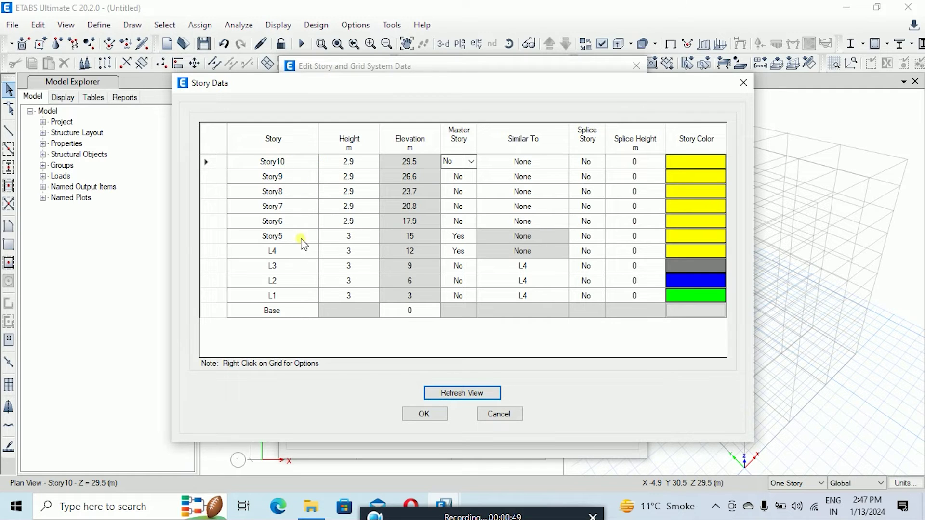
Step: Make Story6 and Story7 similar to Story5
{"action": "left_click", "coordinate": [563, 223]}
{"action": "left_click", "coordinate": [563, 221]}
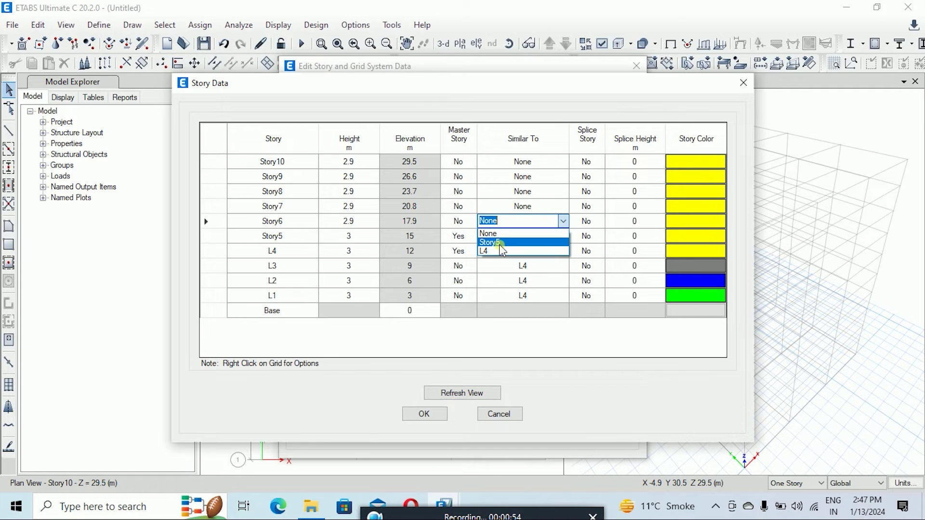
{"action": "left_click", "coordinate": [549, 240]}
{"action": "left_click", "coordinate": [563, 207]}
{"action": "left_click", "coordinate": [563, 207]}
{"action": "left_click", "coordinate": [520, 225]}
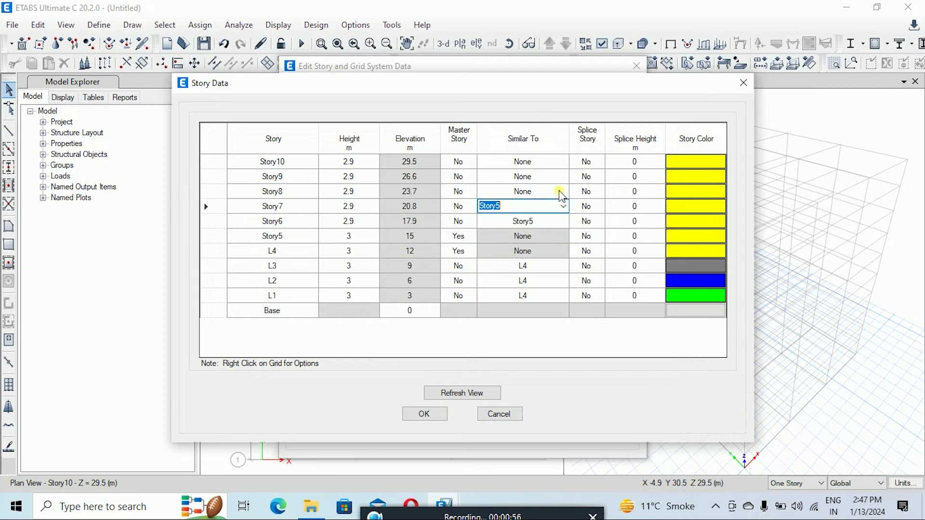
Step: Make Story8, Story9 and Story10 similar to Story5
{"action": "left_click", "coordinate": [563, 191]}
{"action": "left_click", "coordinate": [563, 191]}
{"action": "left_click", "coordinate": [530, 212]}
{"action": "left_click", "coordinate": [563, 176]}
{"action": "left_click", "coordinate": [563, 176]}
{"action": "left_click", "coordinate": [534, 199]}
{"action": "left_click", "coordinate": [562, 162]}
{"action": "left_click", "coordinate": [563, 162]}
{"action": "left_click", "coordinate": [533, 184]}
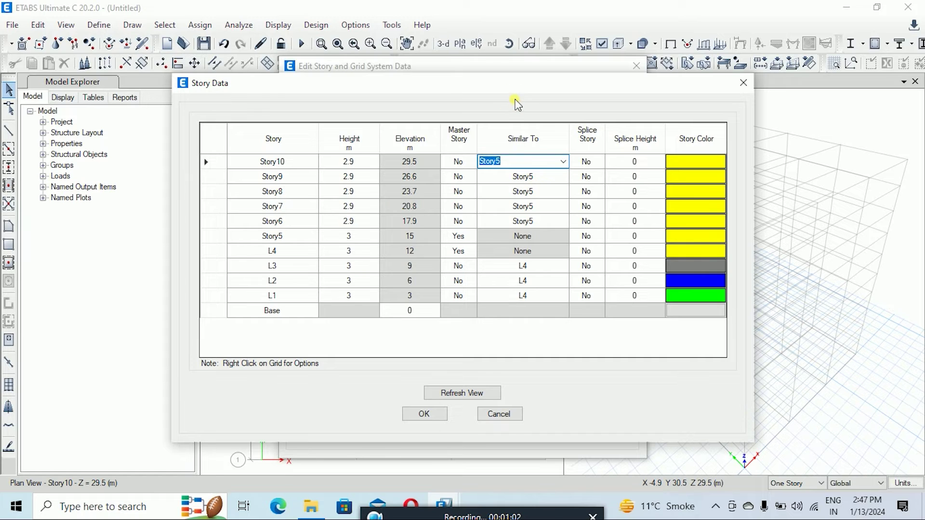
{"action": "left_click", "coordinate": [532, 195]}
{"action": "left_click", "coordinate": [502, 208]}
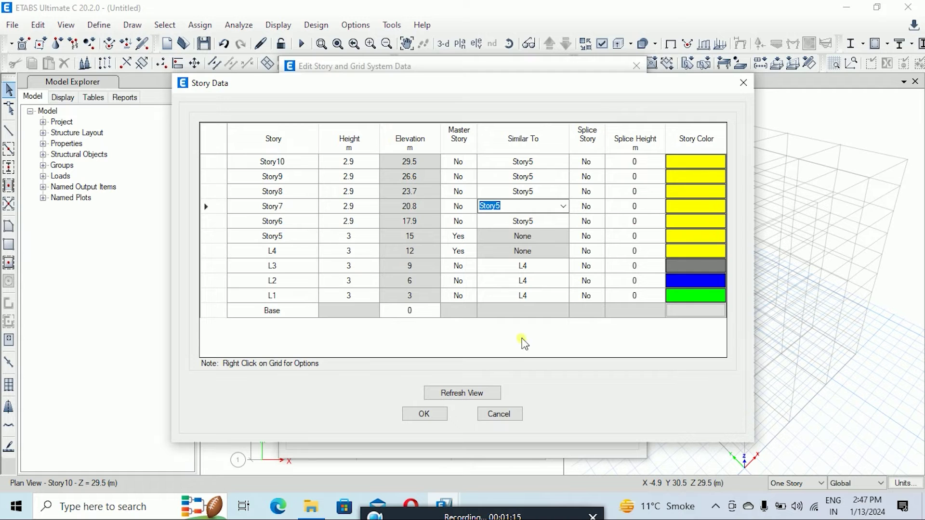
Step: Switch to the other open ETABS building model and examine the master story and similarity settings in its story data table
{"action": "mouse_move", "coordinate": [444, 505]}
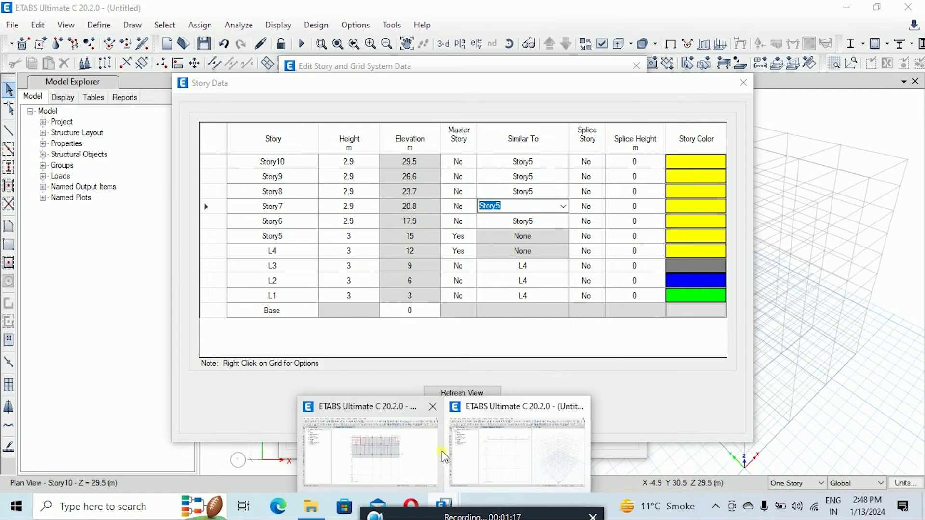
{"action": "left_click", "coordinate": [389, 446]}
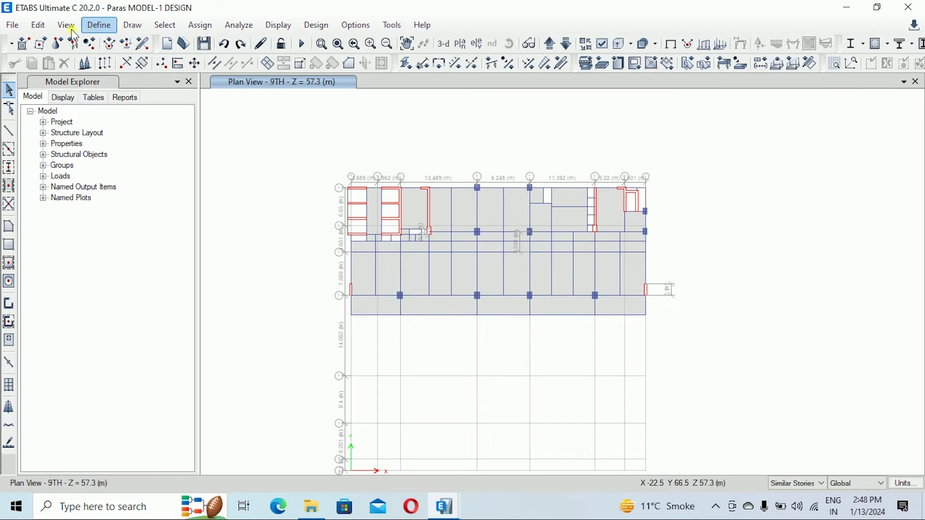
{"action": "left_click", "coordinate": [38, 24]}
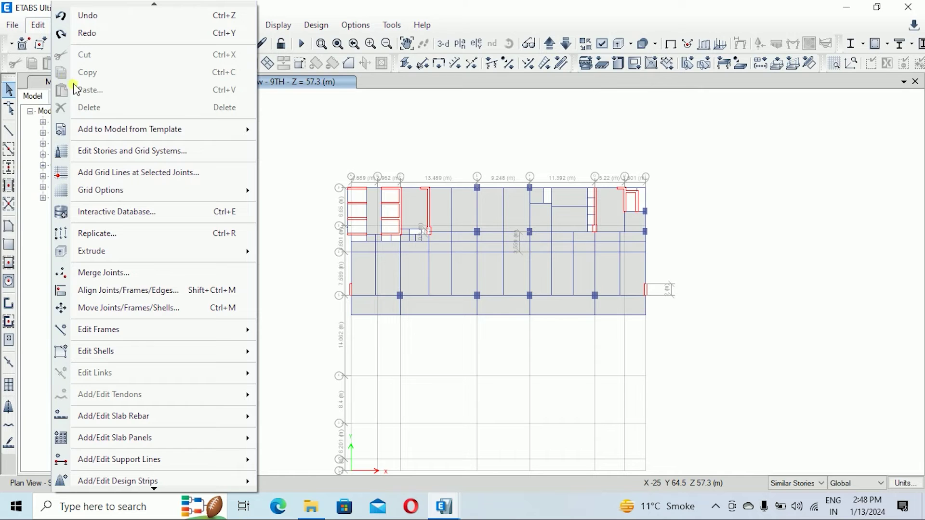
{"action": "left_click", "coordinate": [113, 155]}
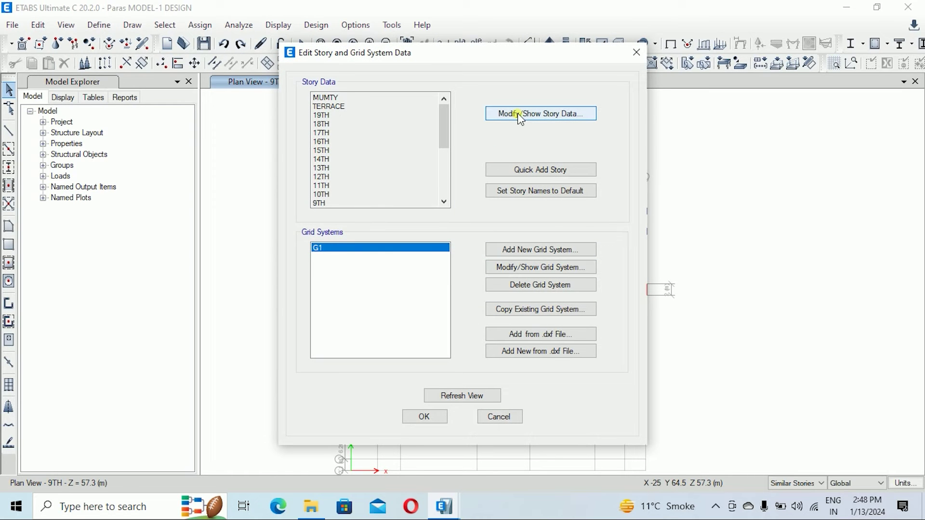
{"action": "left_click", "coordinate": [520, 114]}
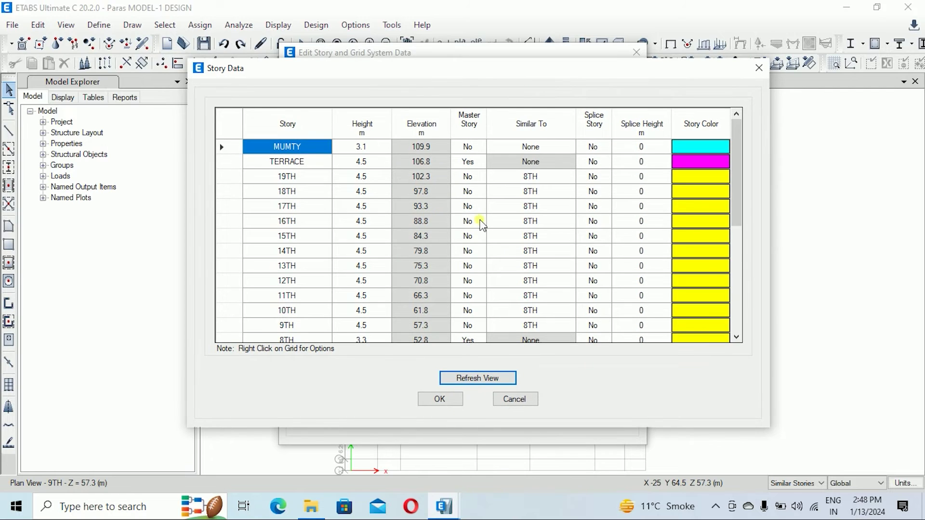
{"action": "scroll", "coordinate": [424, 248], "scroll_direction": "down", "scroll_amount": 3}
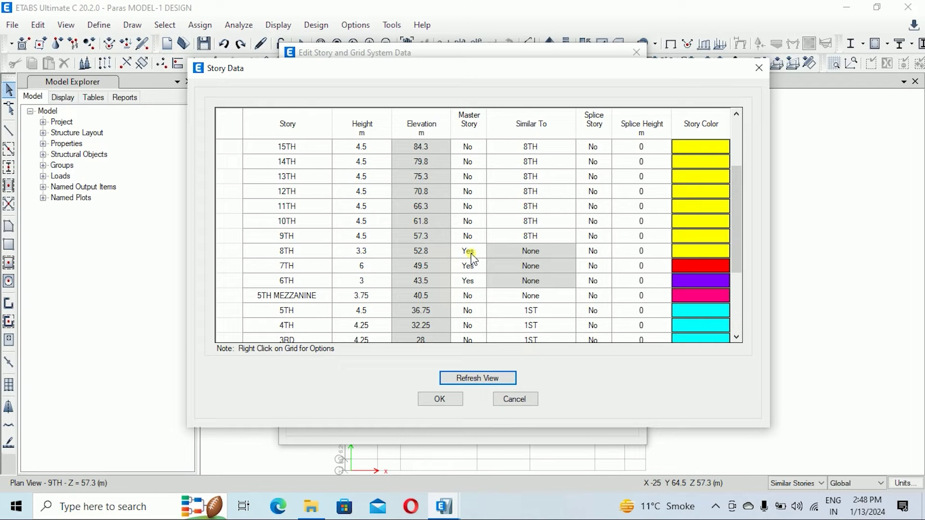
Step: Examine which stories are similar to master story 8TH in the story data table, and close the story and grid settings
{"action": "scroll", "coordinate": [518, 255], "scroll_direction": "up", "scroll_amount": 1}
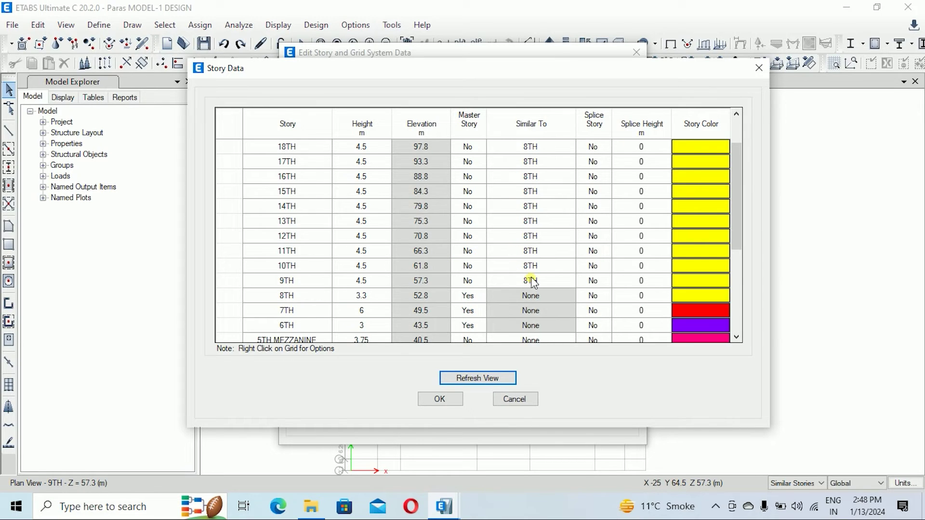
{"action": "scroll", "coordinate": [545, 286], "scroll_direction": "up", "scroll_amount": 1}
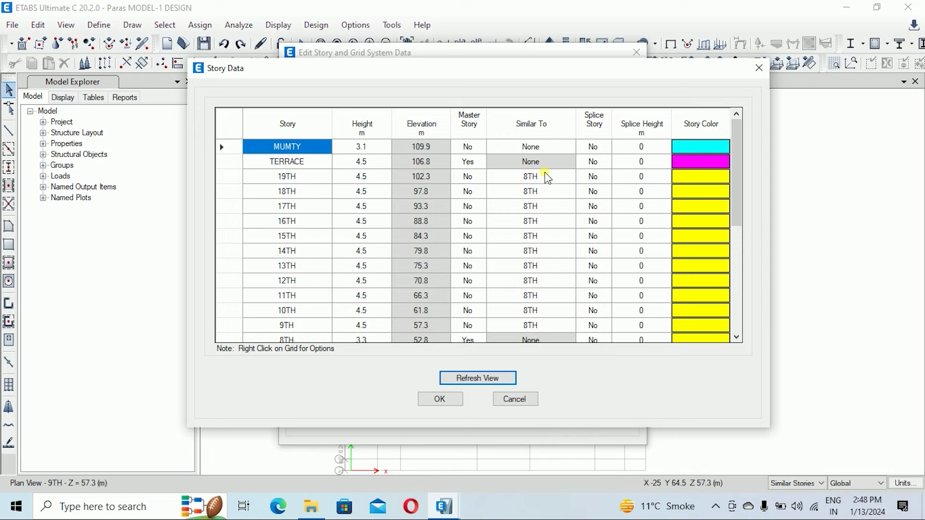
{"action": "scroll", "coordinate": [544, 202], "scroll_direction": "down", "scroll_amount": 2}
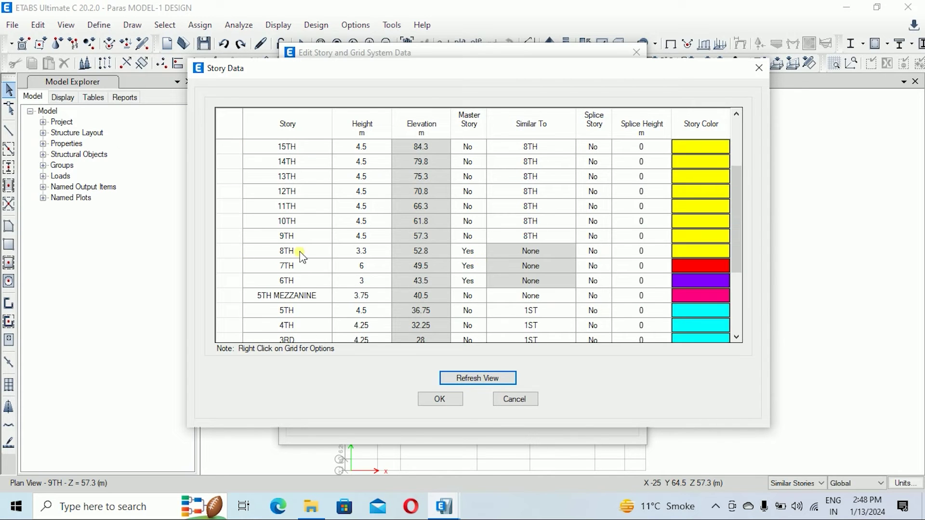
{"action": "scroll", "coordinate": [539, 250], "scroll_direction": "up", "scroll_amount": 1}
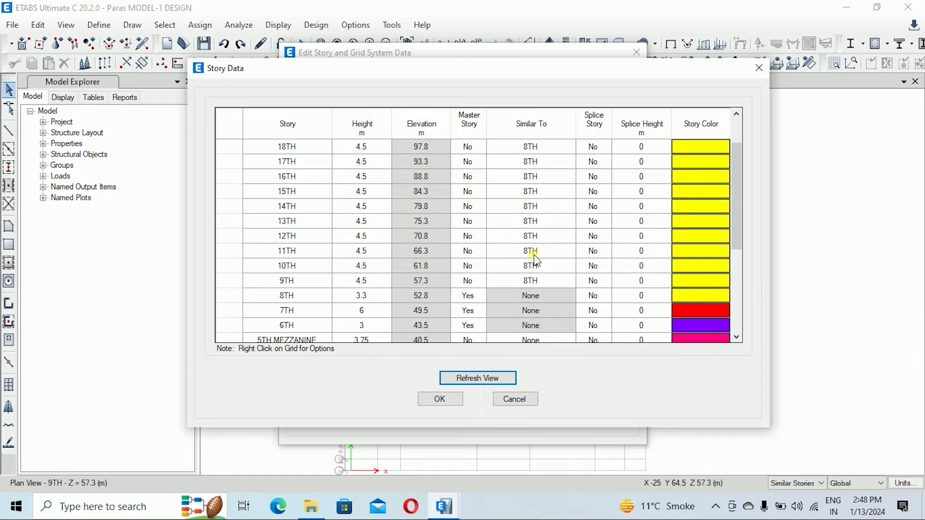
{"action": "scroll", "coordinate": [539, 289], "scroll_direction": "up", "scroll_amount": 1}
{"action": "scroll", "coordinate": [533, 250], "scroll_direction": "down", "scroll_amount": 1}
{"action": "left_click", "coordinate": [444, 401]}
{"action": "left_click", "coordinate": [439, 418]}
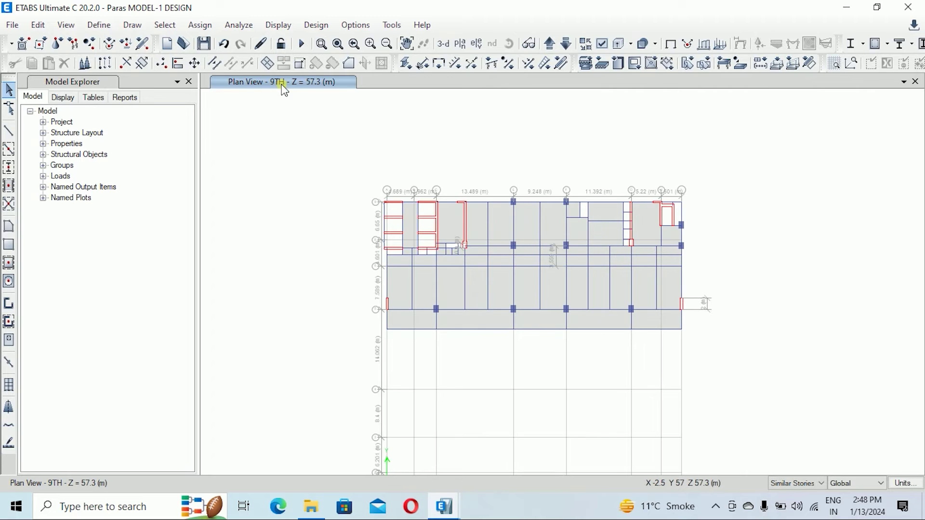
Step: Show the 8TH story plan view and make drawing changes apply to Similar Stories
{"action": "left_click", "coordinate": [567, 45]}
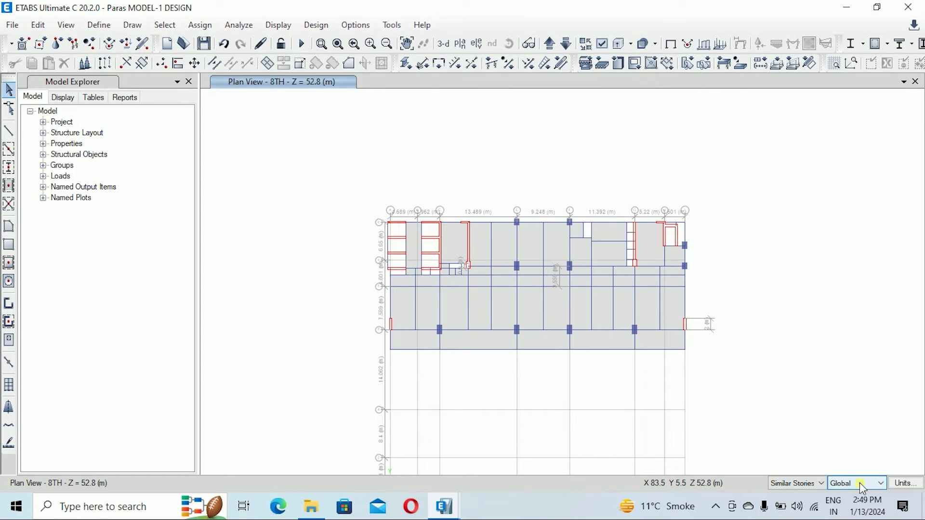
{"action": "left_click", "coordinate": [802, 485]}
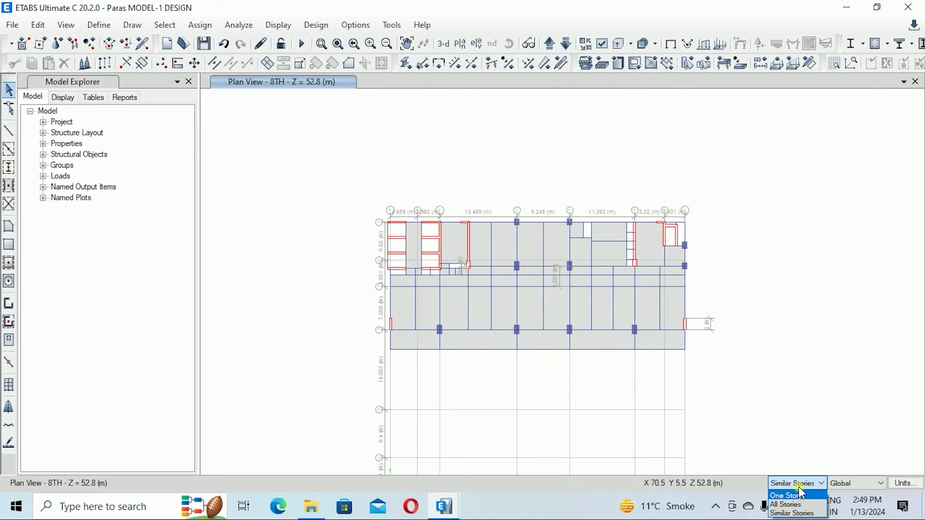
{"action": "left_click", "coordinate": [798, 495]}
{"action": "left_click", "coordinate": [811, 500]}
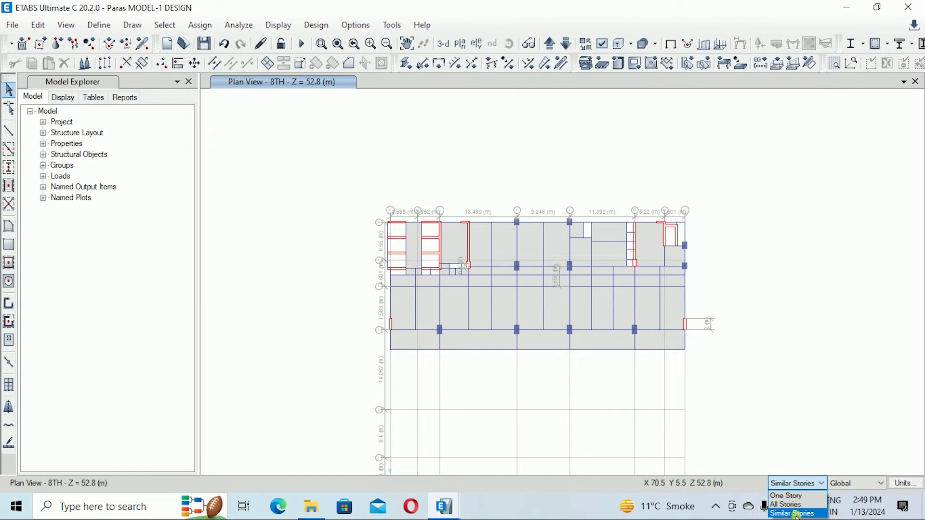
{"action": "left_click", "coordinate": [794, 513]}
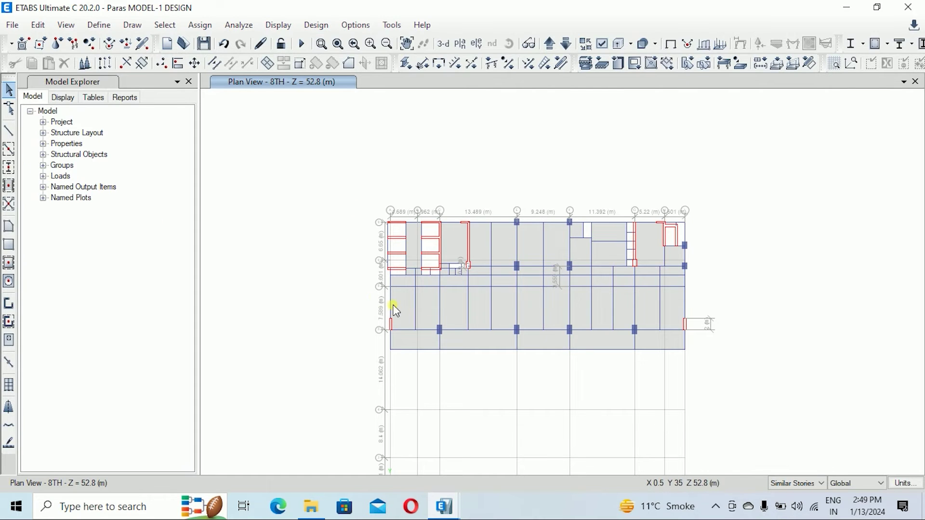
Step: Draw a straight horizontal BDUMMY frame beam about 13.65 m long from the 8TH plan's left edge, between the two lower grid lines
{"action": "left_click", "coordinate": [10, 144]}
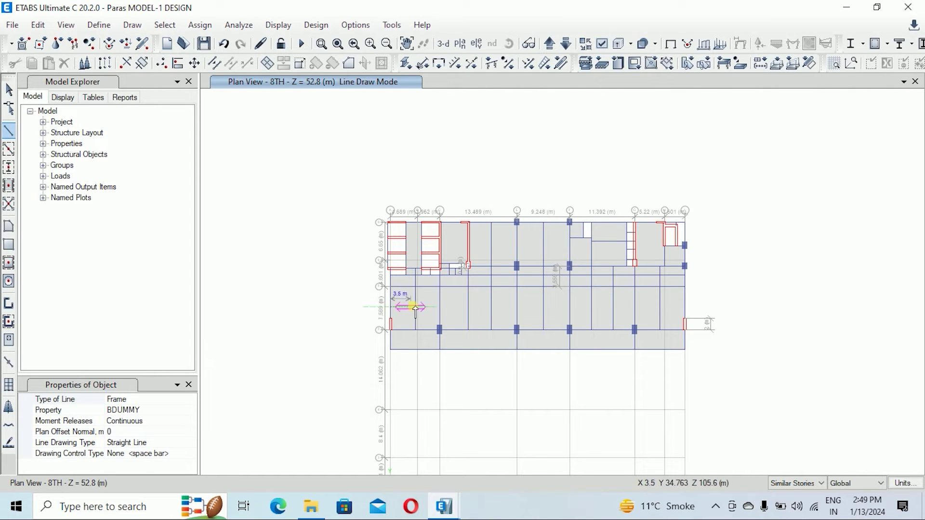
{"action": "left_click", "coordinate": [439, 306]}
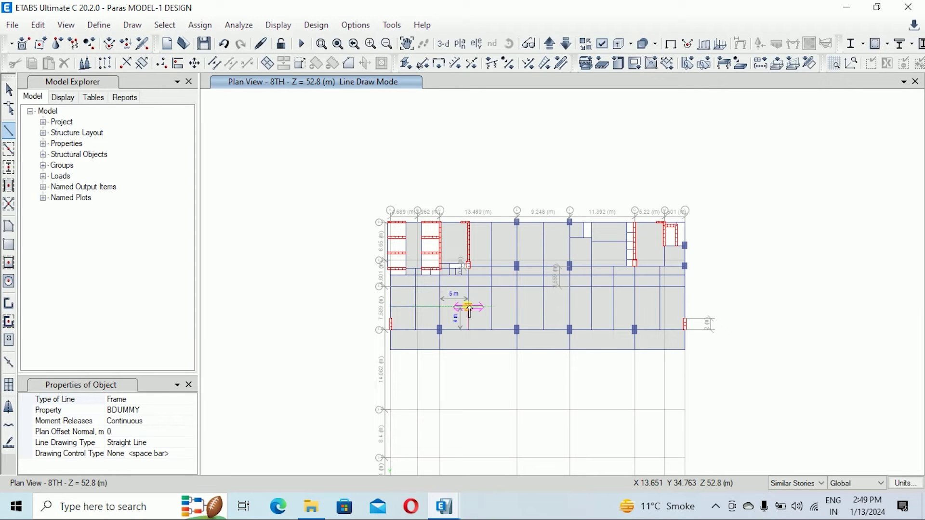
{"action": "left_click", "coordinate": [468, 307]}
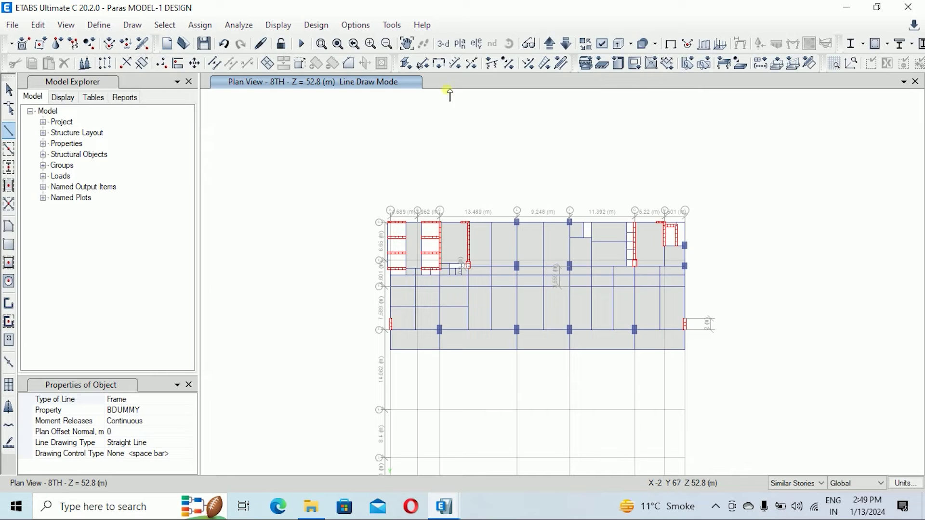
{"action": "left_click", "coordinate": [491, 63]}
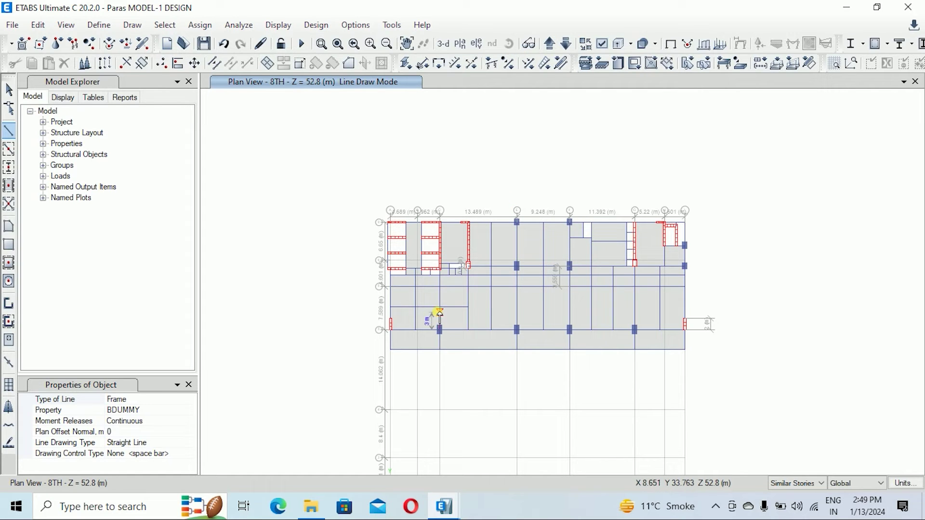
Step: Step through the plan views from 9TH up to 13TH and back to 10TH to check the new beam on similar stories
{"action": "left_click", "coordinate": [549, 44]}
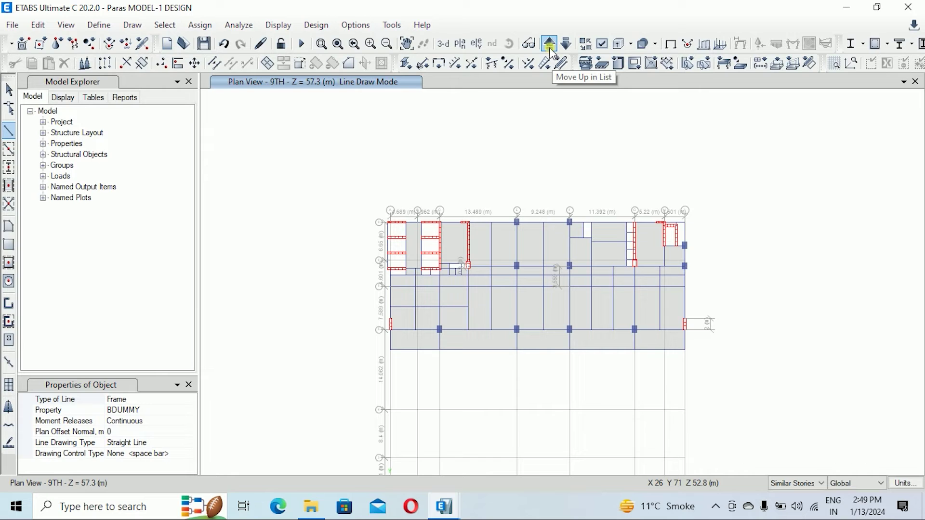
{"action": "left_click", "coordinate": [549, 44]}
{"action": "left_click", "coordinate": [551, 45]}
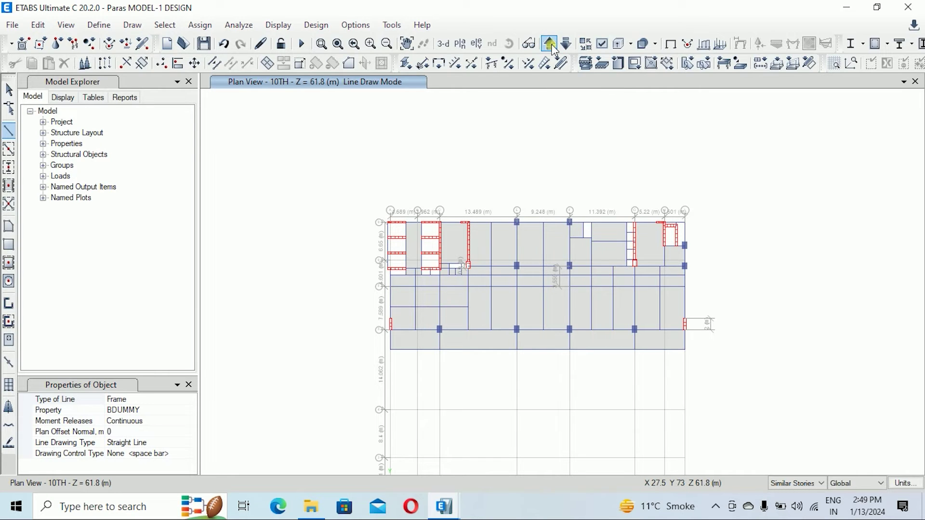
{"action": "left_click", "coordinate": [554, 49]}
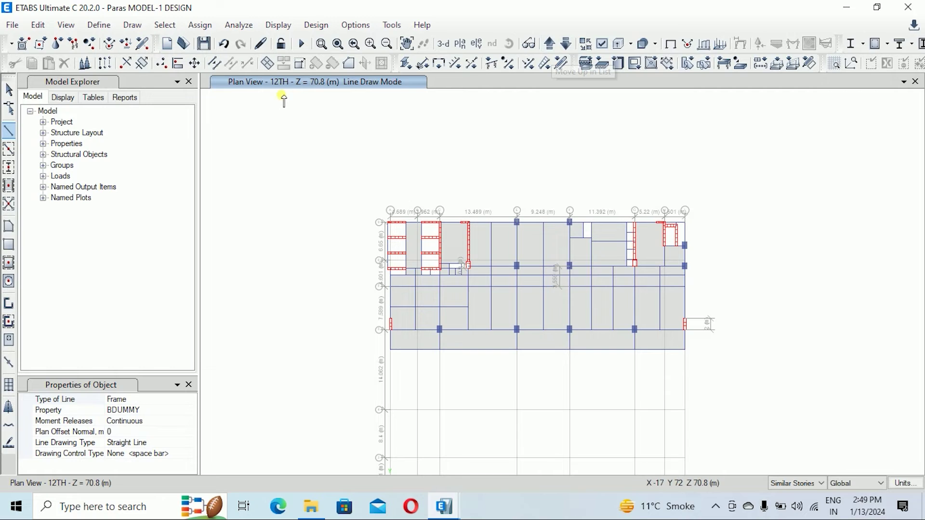
{"action": "left_click", "coordinate": [548, 46]}
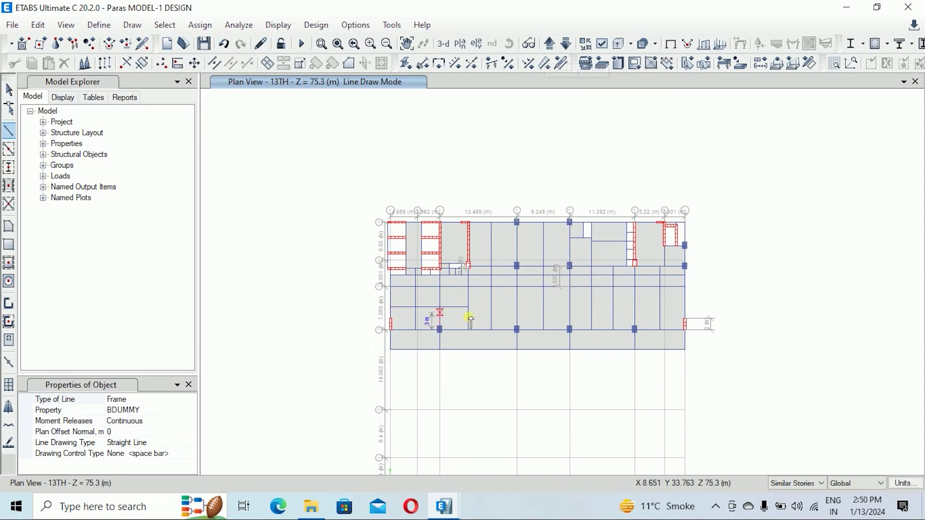
{"action": "left_click", "coordinate": [565, 46]}
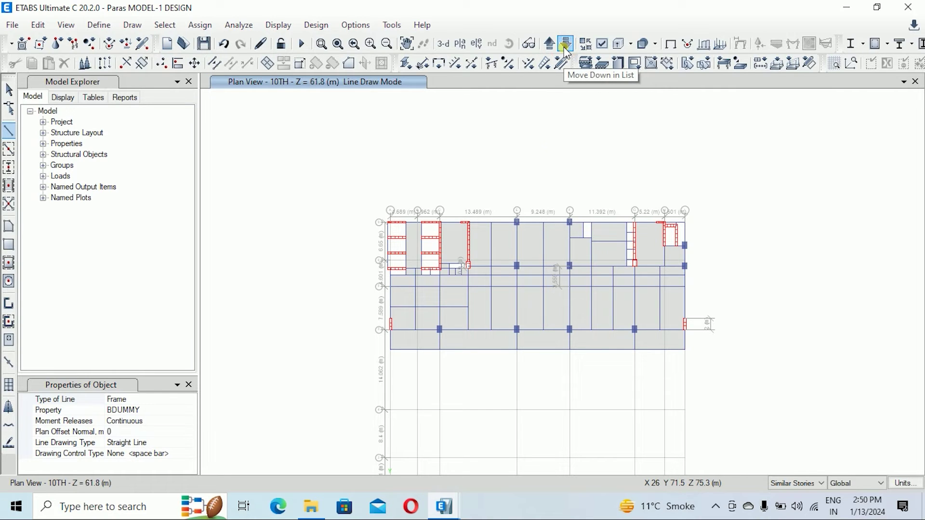
Step: Leave line drawing and delete the upper slab panel just left of the first interior top-edge column on the 10TH plan
{"action": "key", "text": "Escape"}
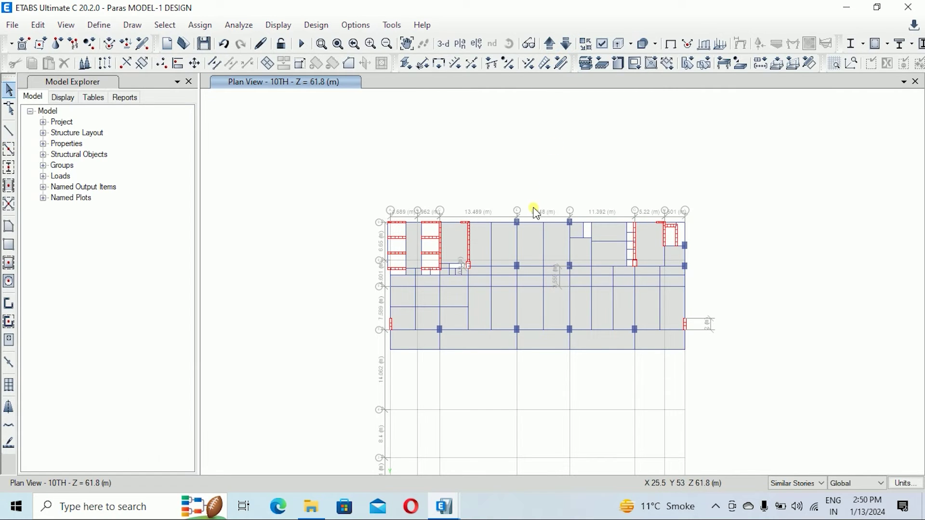
{"action": "left_click", "coordinate": [502, 239]}
{"action": "key", "text": "Delete"}
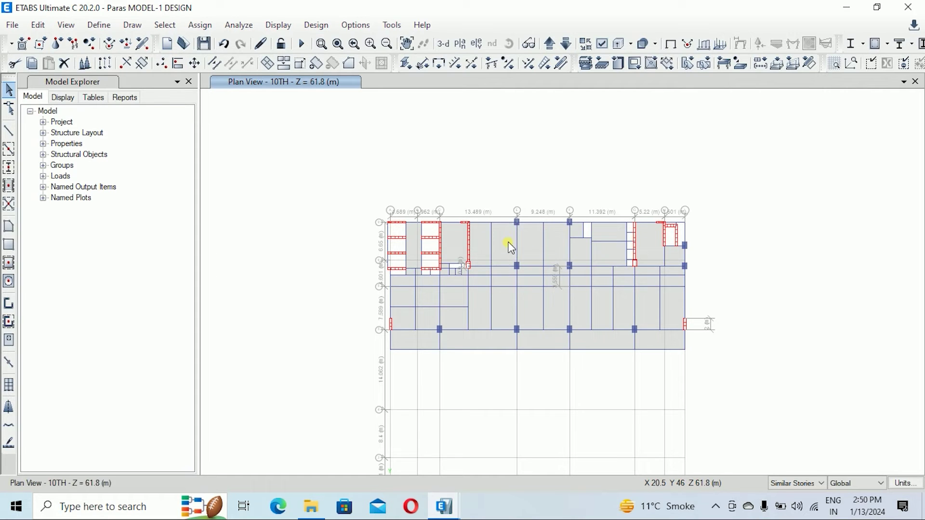
Step: Check the deleted slab panel on the 9TH plan and the neighbouring similar stories
{"action": "left_click", "coordinate": [566, 47]}
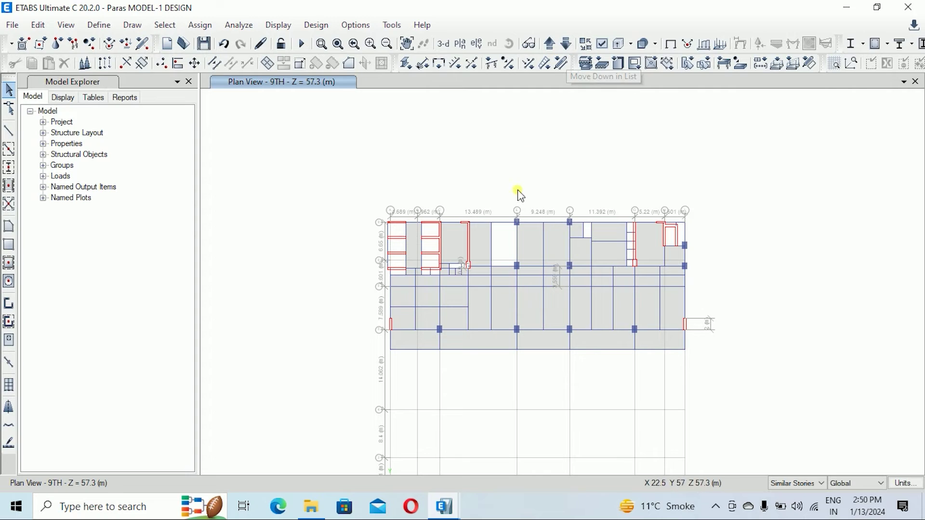
{"action": "left_click", "coordinate": [552, 46]}
{"action": "left_click", "coordinate": [552, 46]}
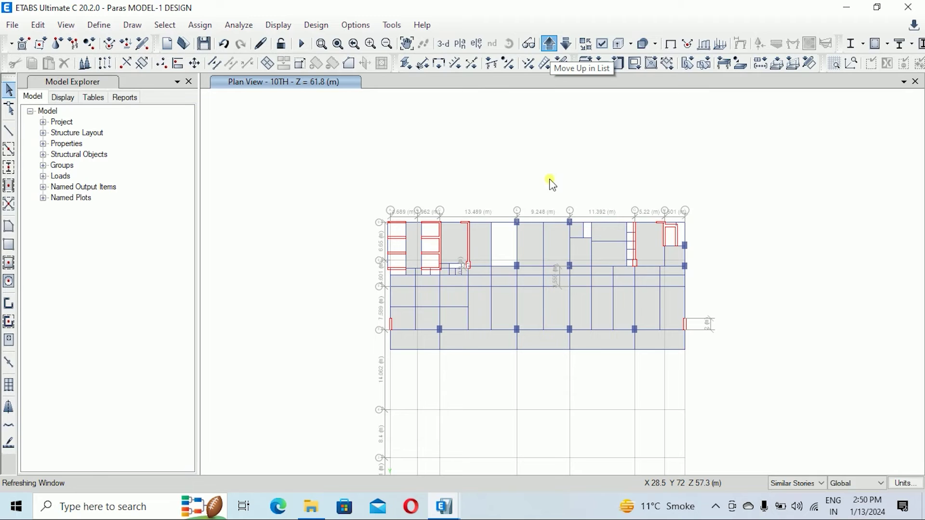
{"action": "left_click", "coordinate": [567, 47]}
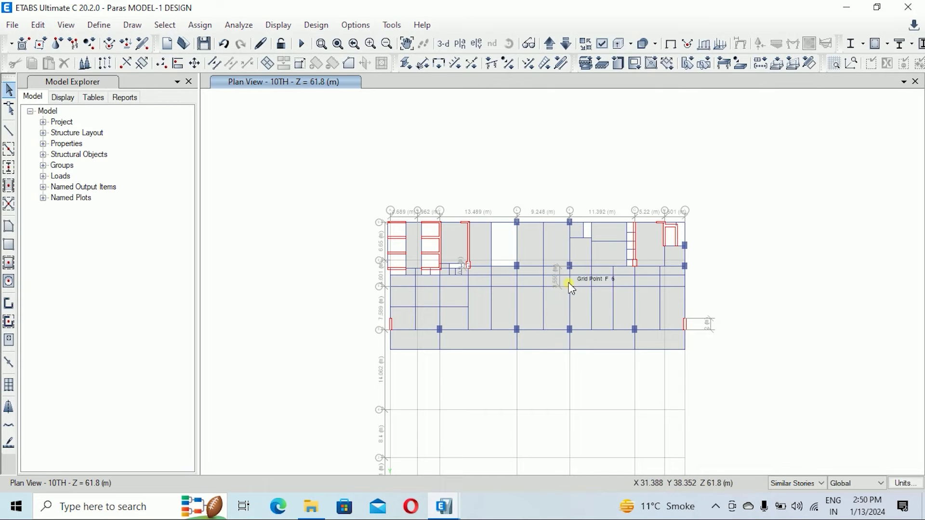
{"action": "scroll", "coordinate": [551, 208], "scroll_direction": "down", "scroll_amount": 1}
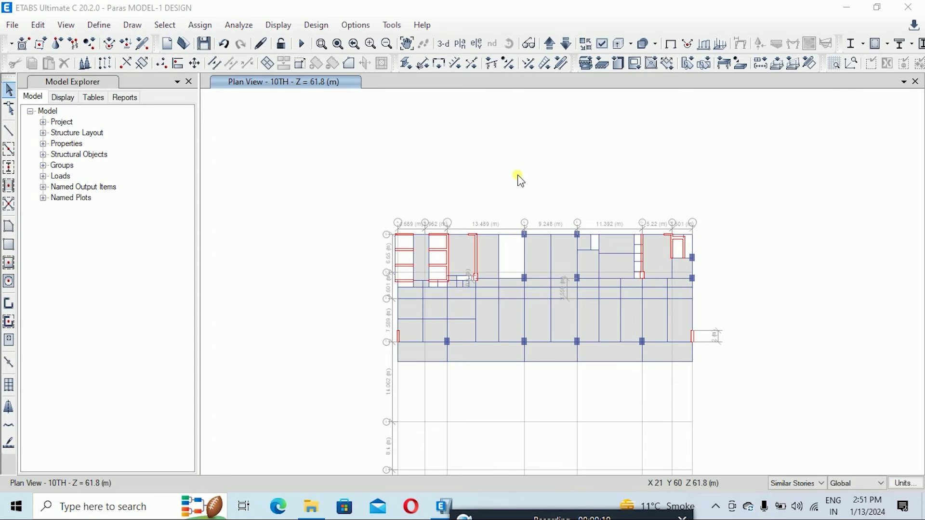
{"action": "middle_click_drag", "start_coordinate": [531, 258], "coordinate": [521, 249]}
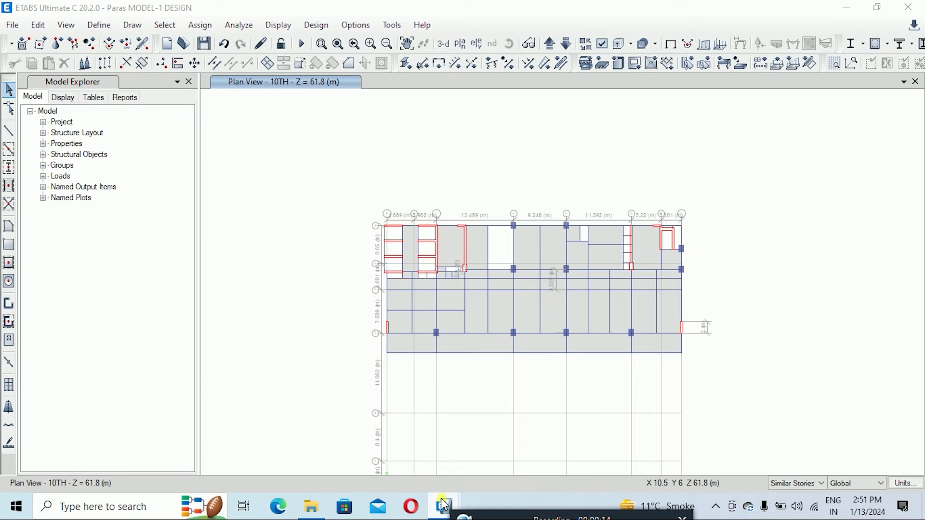
Step: Switch back to the untitled ETABS model, make Story7 a splice story with a splice height of 1 m, and accept the data
{"action": "mouse_move", "coordinate": [443, 505]}
{"action": "left_click", "coordinate": [516, 456]}
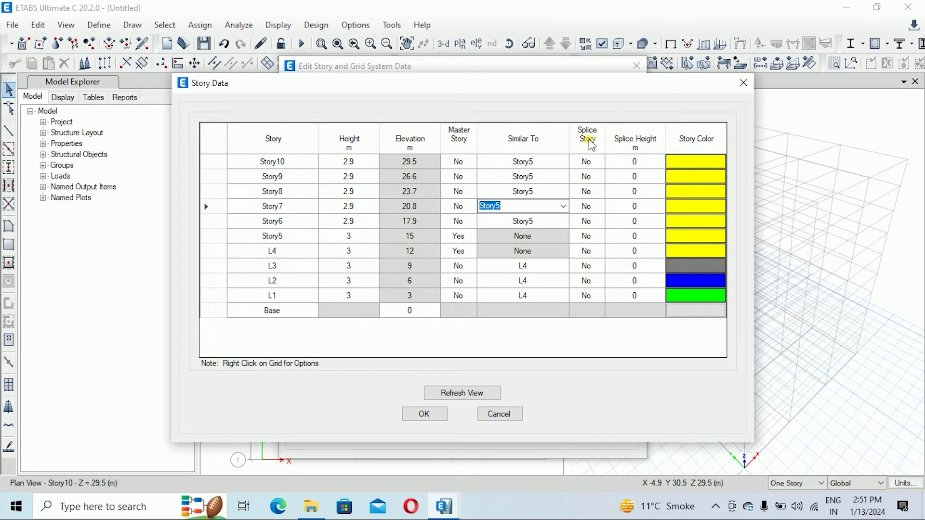
{"action": "left_click", "coordinate": [600, 213]}
{"action": "left_click", "coordinate": [600, 207]}
{"action": "left_click", "coordinate": [588, 219]}
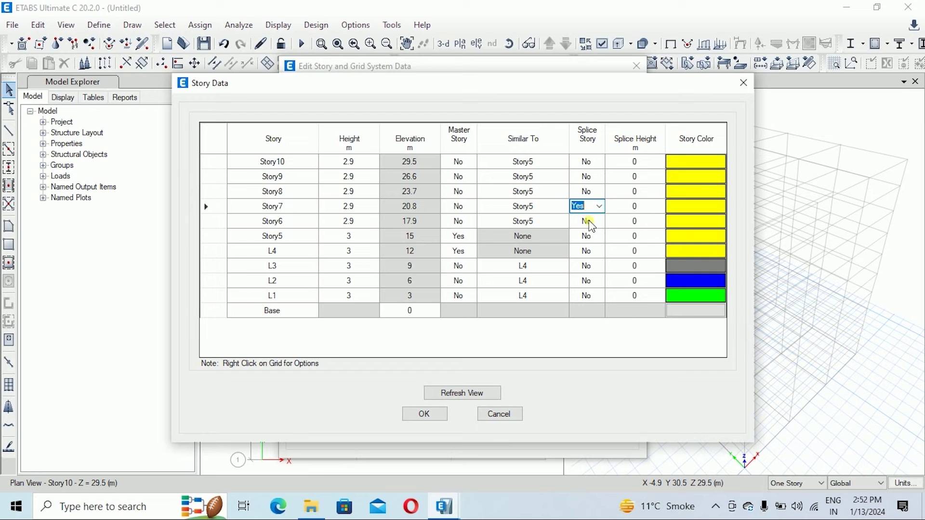
{"action": "left_click", "coordinate": [635, 207]}
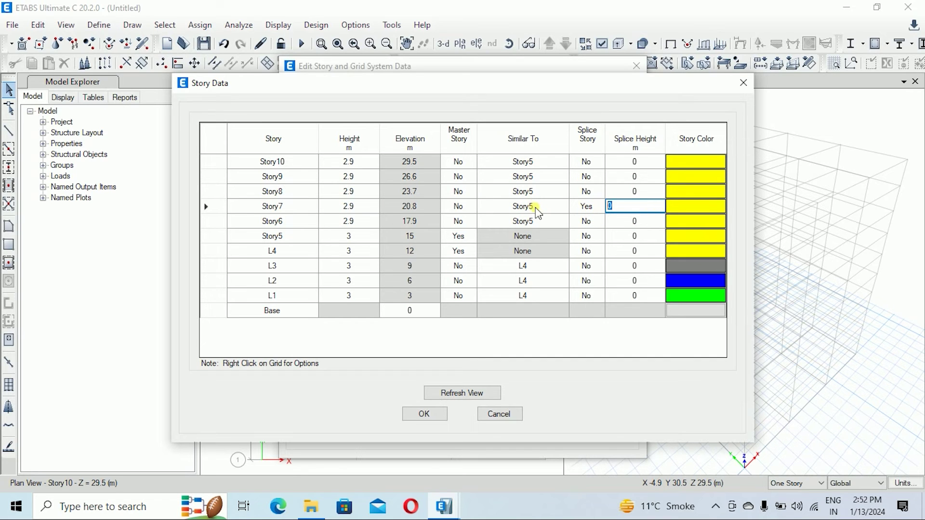
{"action": "type", "text": "1"}
{"action": "left_click", "coordinate": [427, 418]}
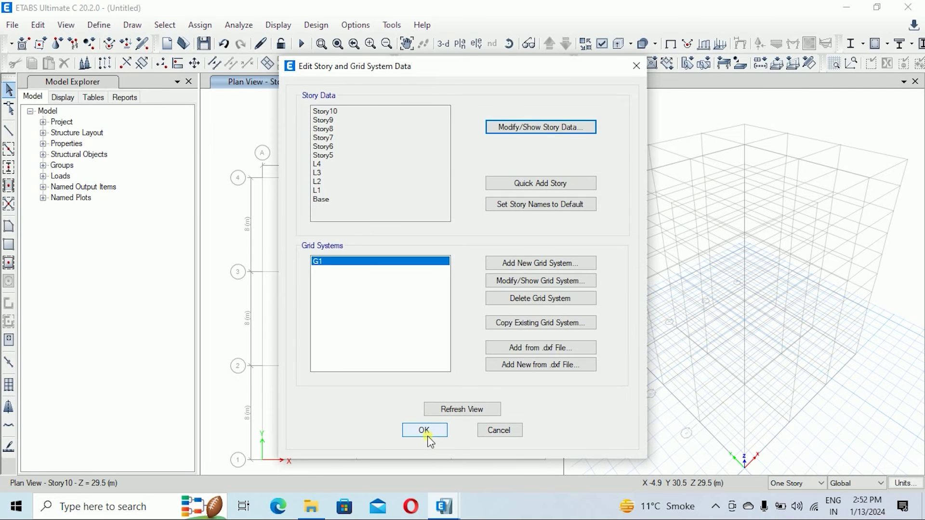
{"action": "left_click", "coordinate": [427, 436]}
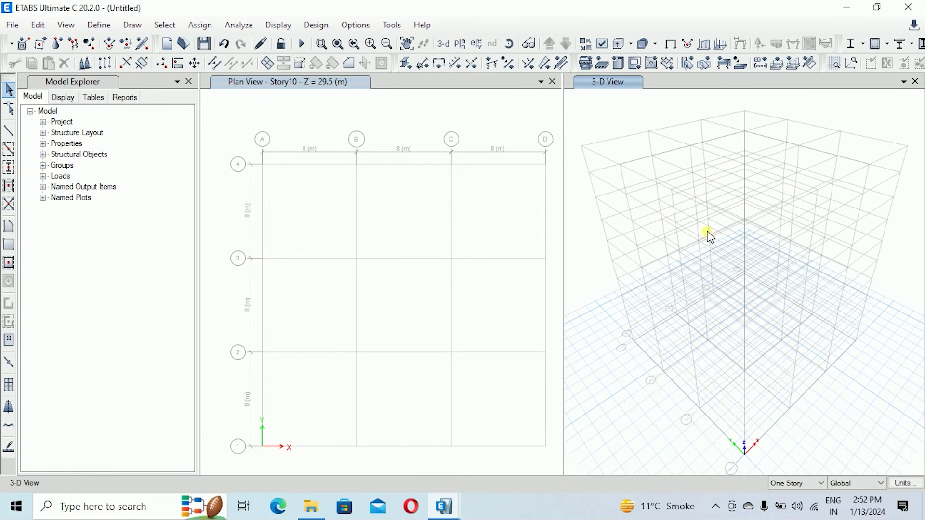
Step: Draw an ISLB600 column at grid point B-2 on the Story10 plan, applied to all stories
{"action": "left_click", "coordinate": [374, 274]}
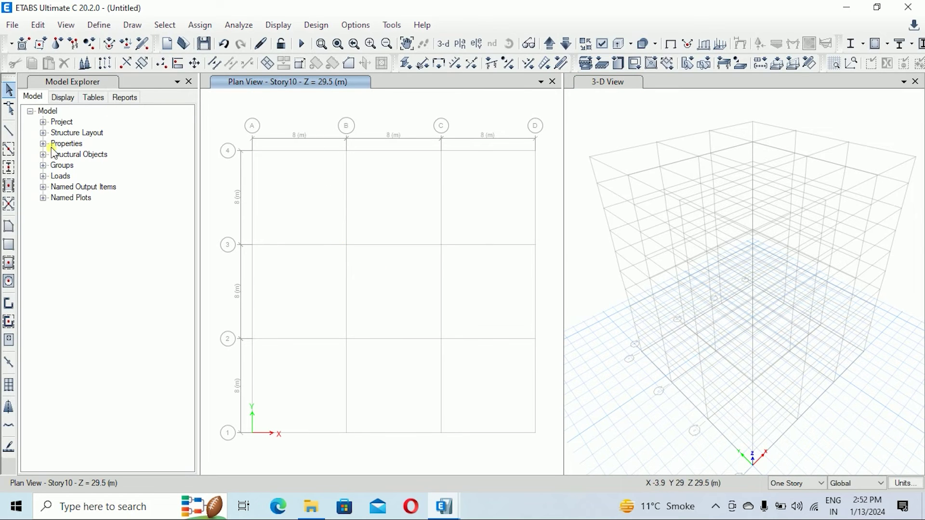
{"action": "left_click", "coordinate": [8, 167]}
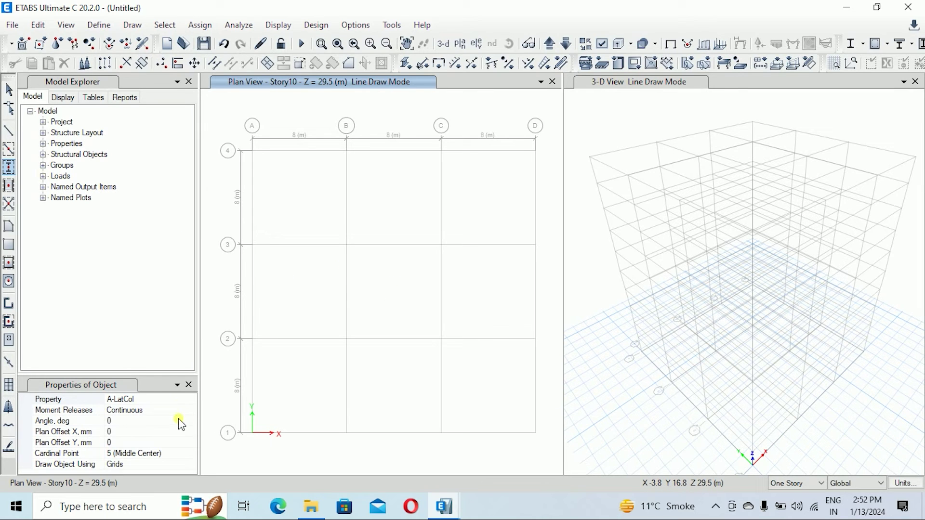
{"action": "left_click", "coordinate": [145, 399]}
{"action": "left_click", "coordinate": [191, 399]}
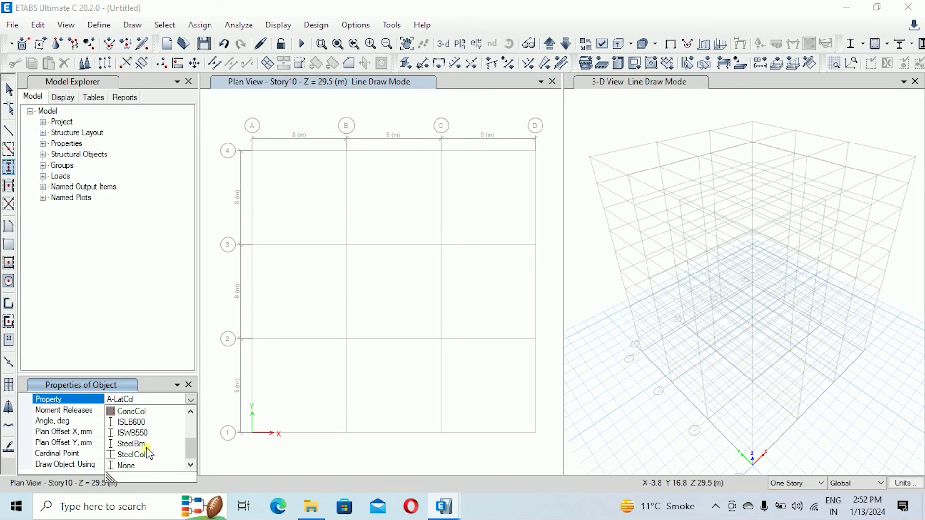
{"action": "left_click", "coordinate": [131, 422]}
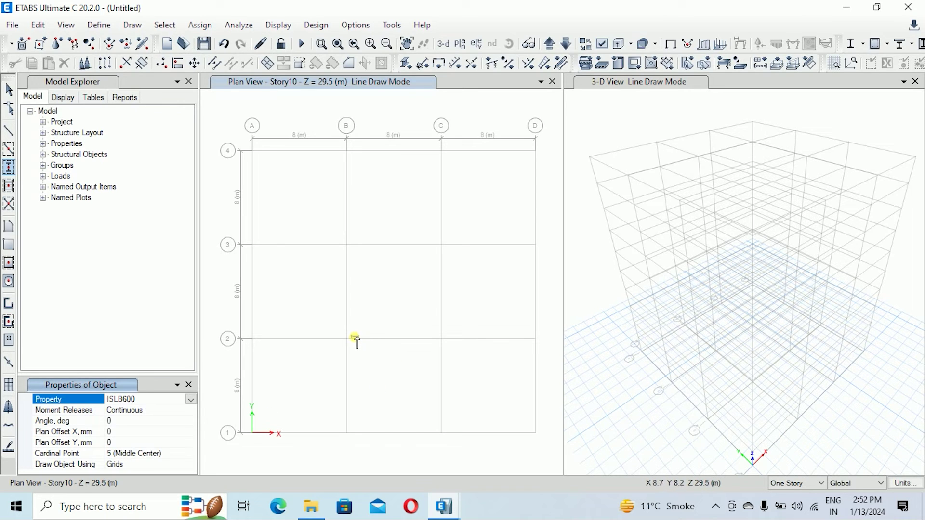
{"action": "left_click", "coordinate": [795, 483]}
{"action": "left_click", "coordinate": [790, 505]}
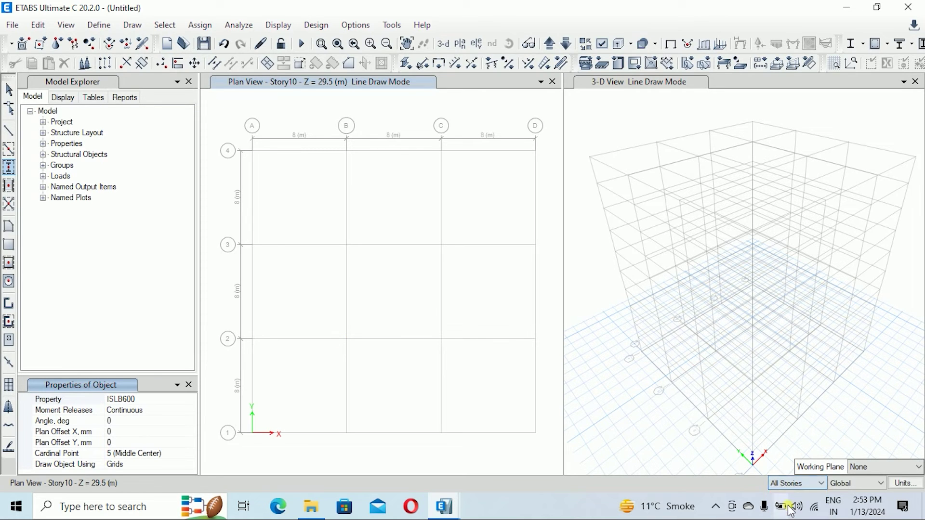
{"action": "left_click", "coordinate": [347, 339]}
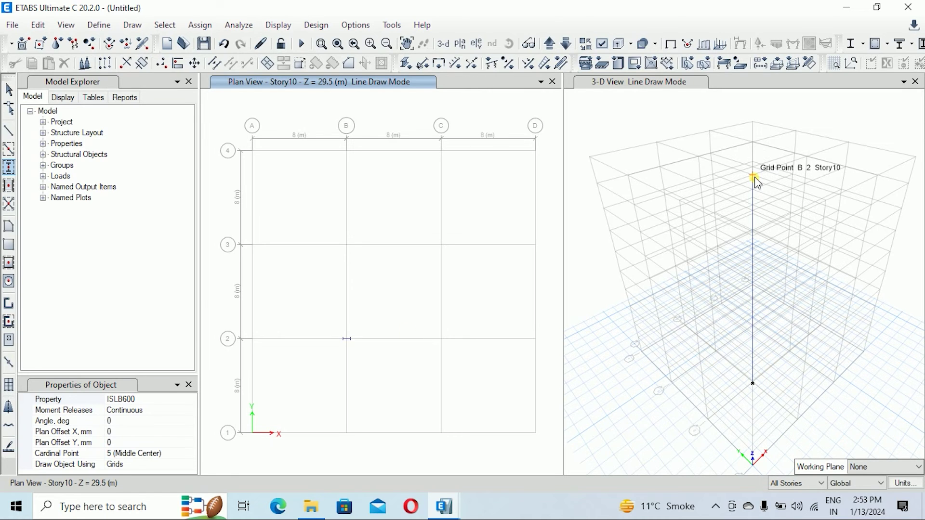
Step: Turn on the display of column splices for frame objects in the 3-D view
{"action": "left_click", "coordinate": [754, 373]}
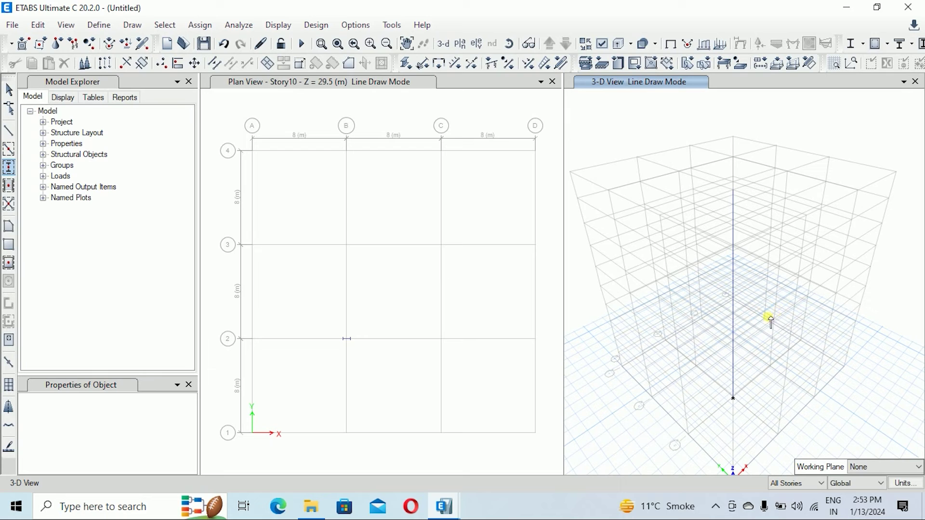
{"action": "left_click", "coordinate": [602, 45]}
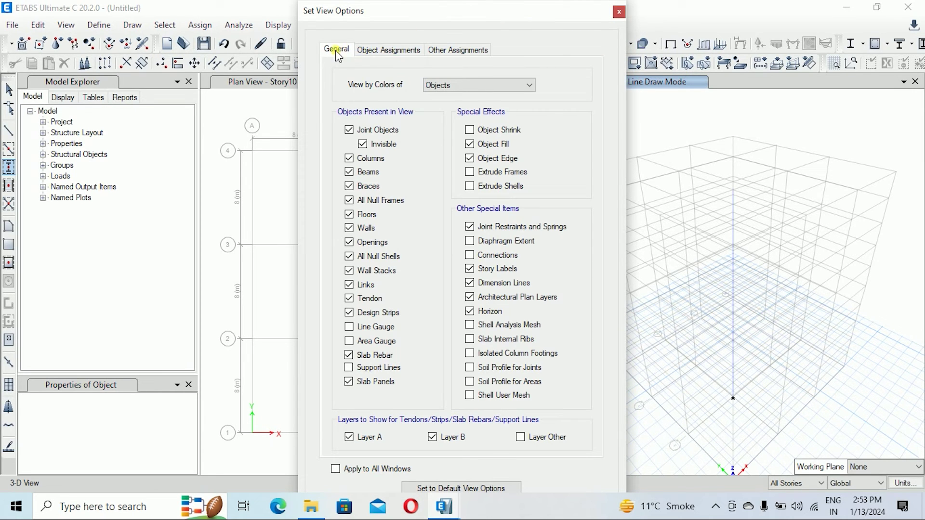
{"action": "left_click", "coordinate": [380, 51]}
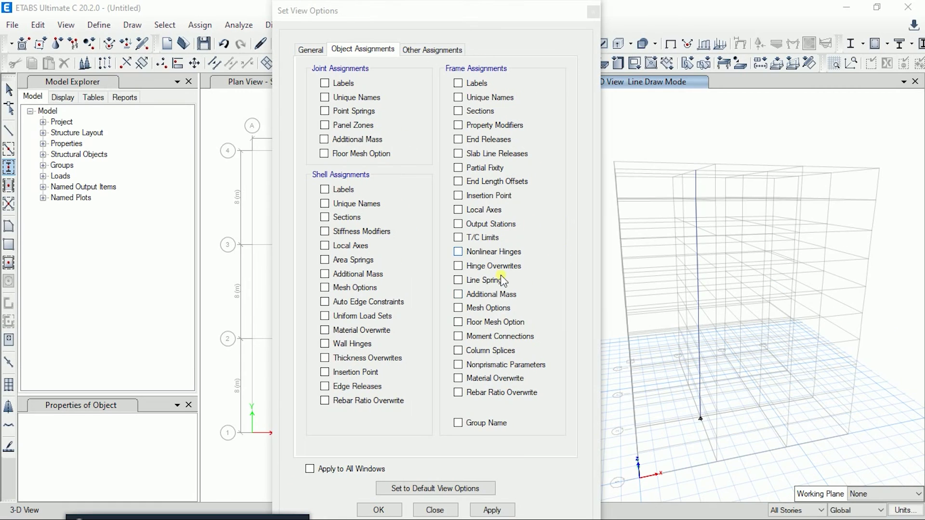
{"action": "left_click", "coordinate": [461, 351]}
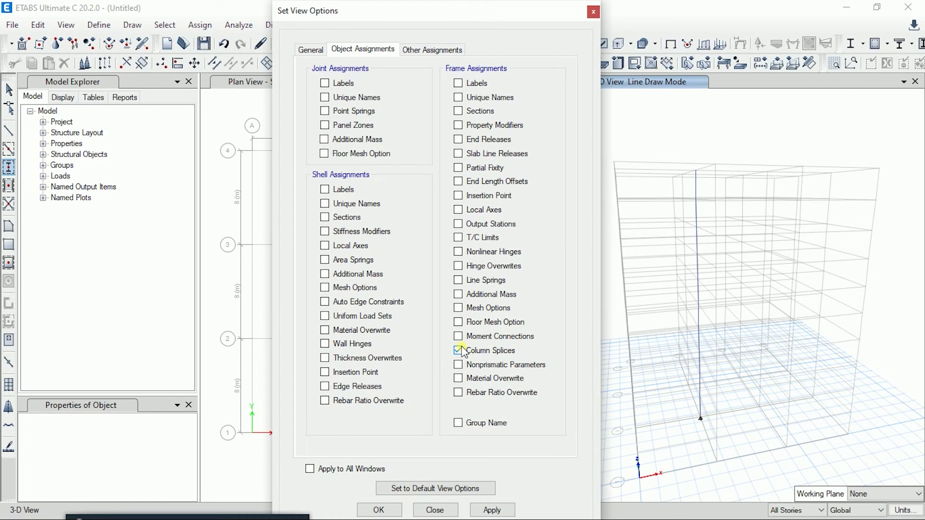
{"action": "left_click", "coordinate": [490, 509]}
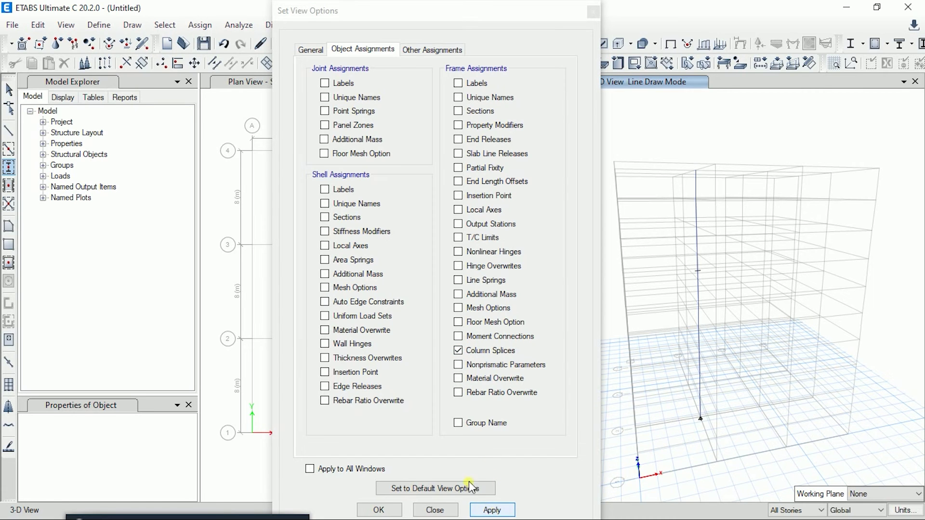
{"action": "left_click", "coordinate": [380, 510]}
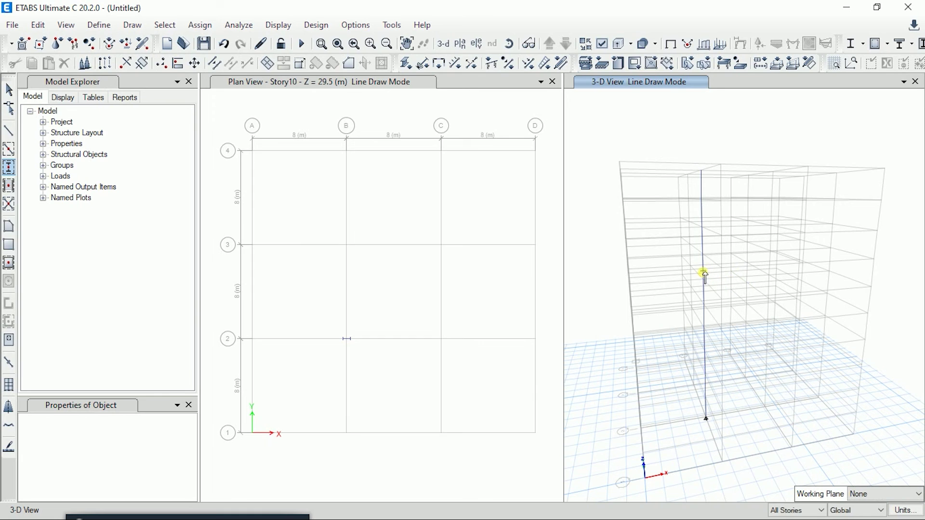
Step: Leave column drawing and examine the splice mark along the column in the 3-D view
{"action": "scroll", "coordinate": [689, 294], "scroll_direction": "up", "scroll_amount": 1}
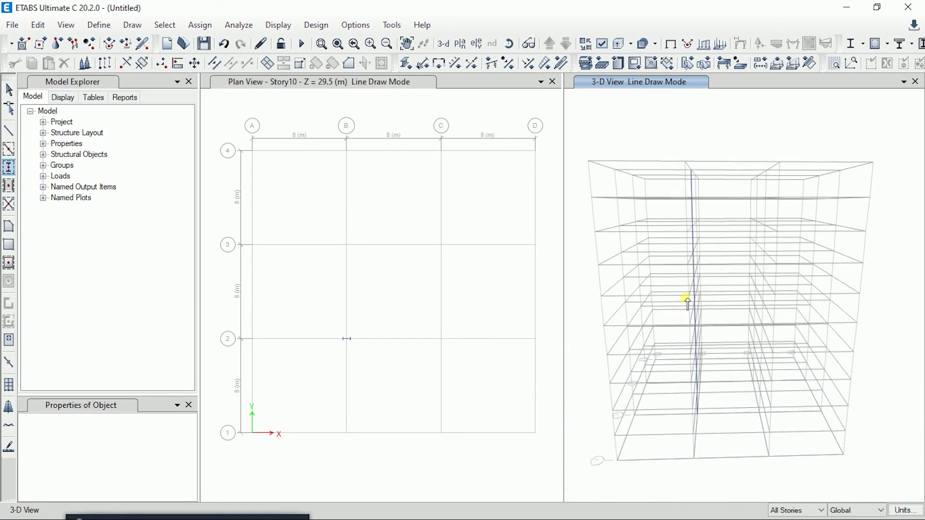
{"action": "scroll", "coordinate": [691, 275], "scroll_direction": "up", "scroll_amount": 3}
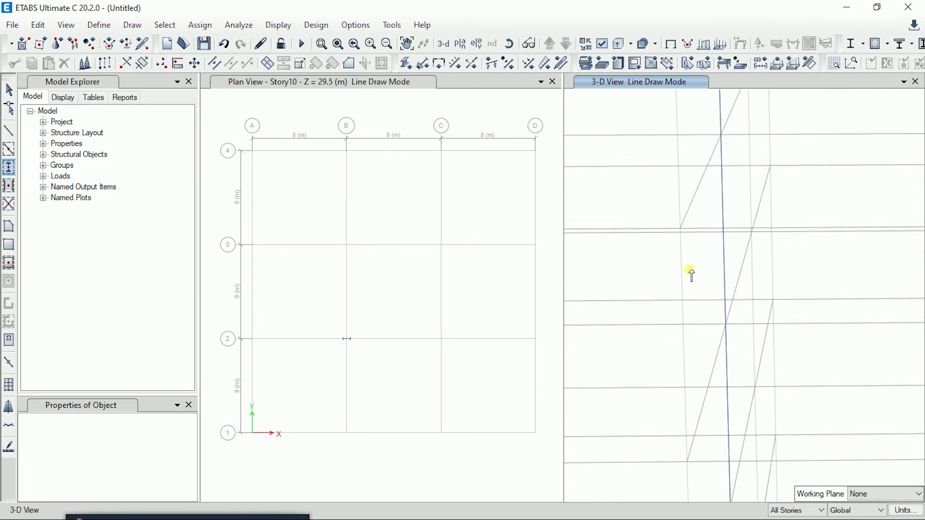
{"action": "scroll", "coordinate": [726, 266], "scroll_direction": "down", "scroll_amount": 2}
{"action": "key", "text": "Escape"}
{"action": "left_click", "coordinate": [725, 272]}
{"action": "left_click", "coordinate": [725, 278]}
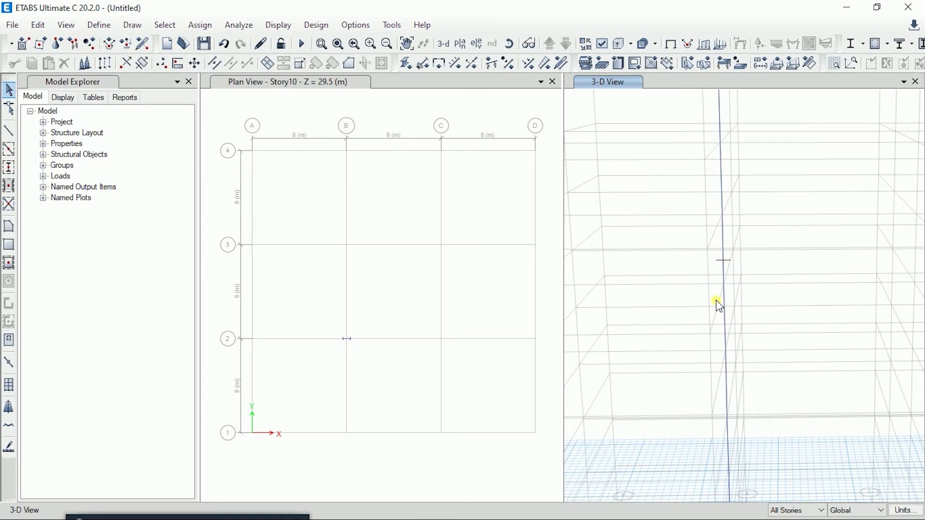
{"action": "scroll", "coordinate": [719, 307], "scroll_direction": "down", "scroll_amount": 3}
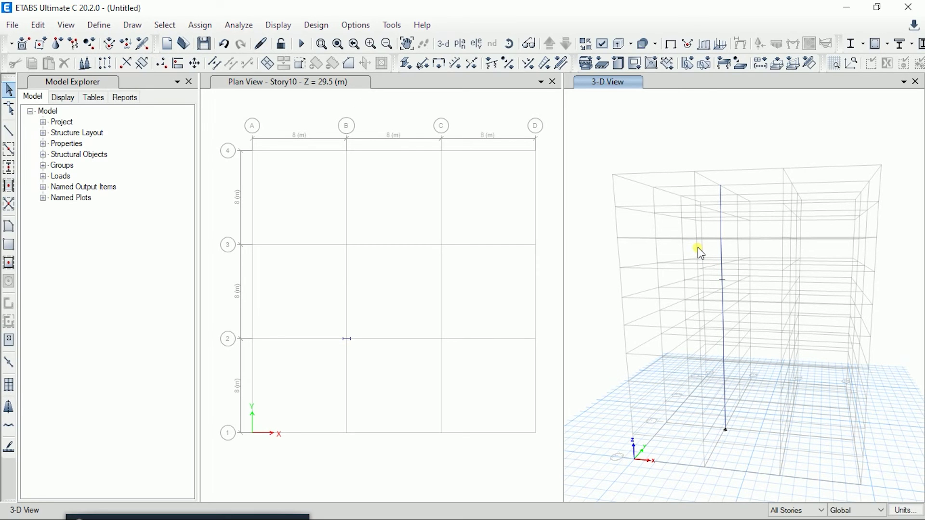
Step: Open the story data of the untitled model and review the story color column
{"action": "left_click", "coordinate": [38, 25]}
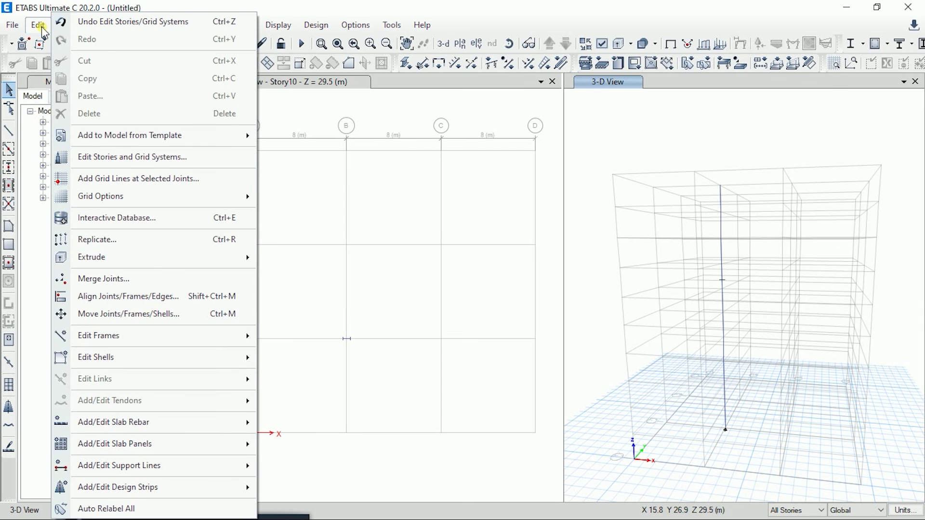
{"action": "left_click", "coordinate": [100, 158]}
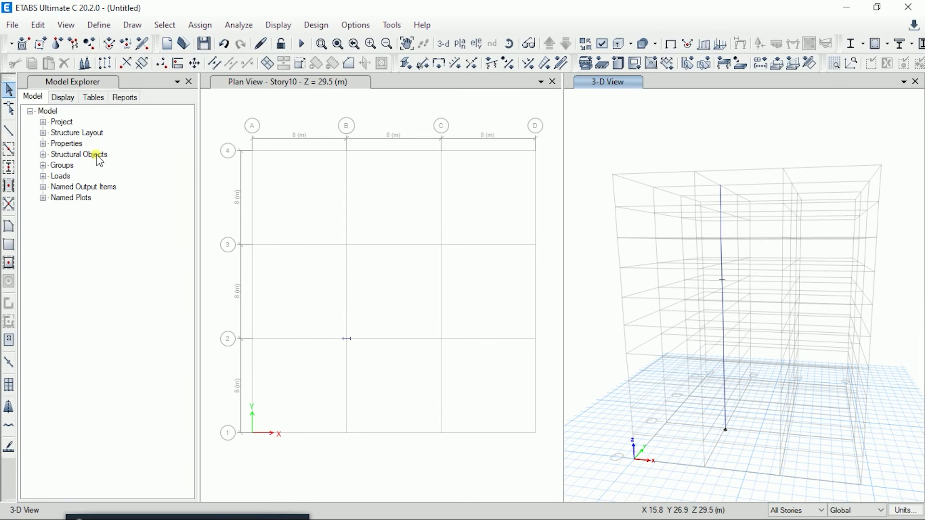
{"action": "left_click", "coordinate": [510, 130]}
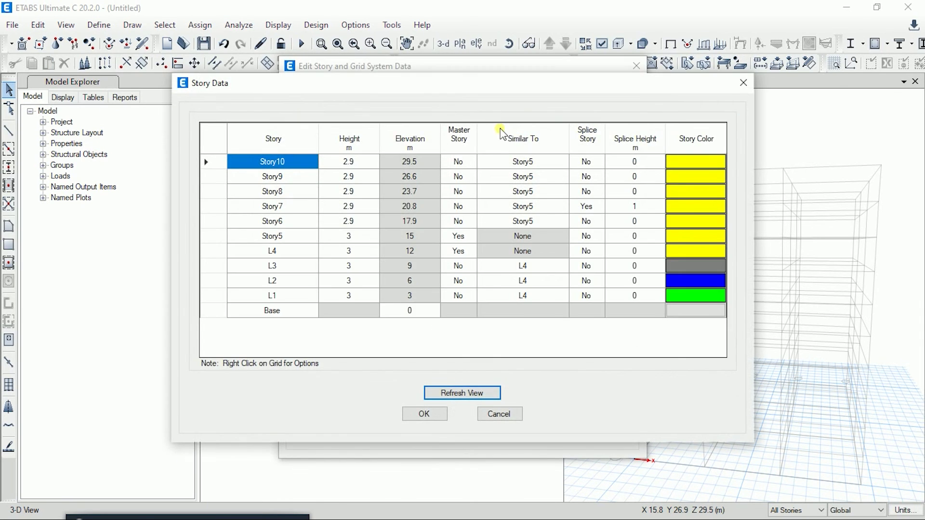
{"action": "left_click", "coordinate": [696, 177]}
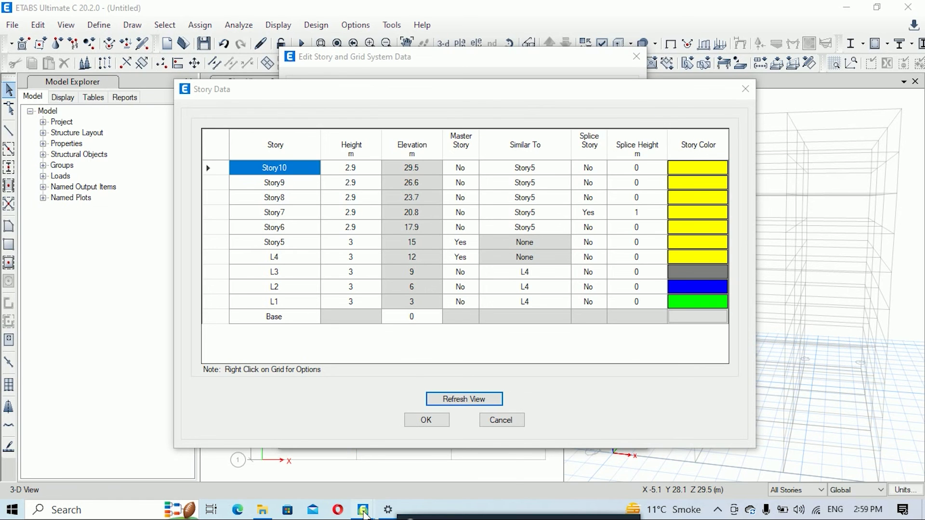
Step: Switch to the Paras MODEL-1 DESIGN model and open its story data table
{"action": "mouse_move", "coordinate": [364, 514]}
{"action": "left_click", "coordinate": [308, 446]}
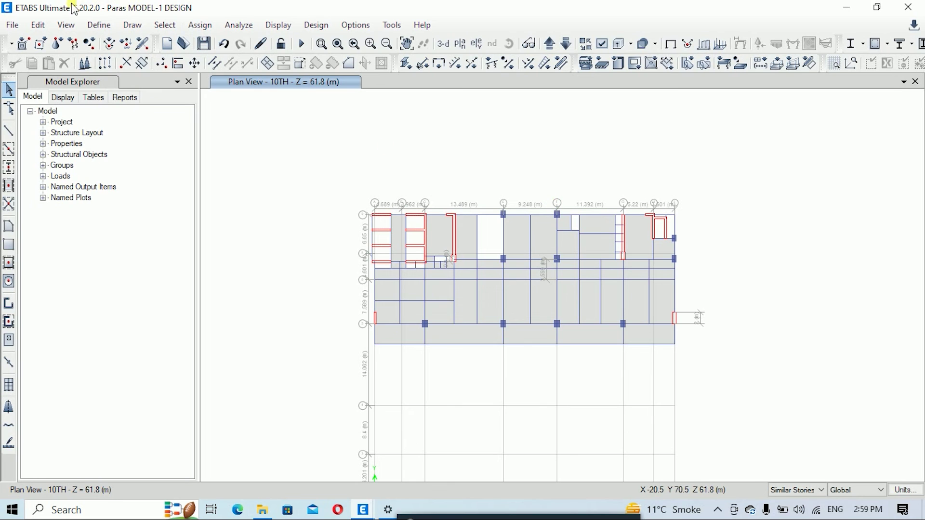
{"action": "left_click", "coordinate": [38, 25]}
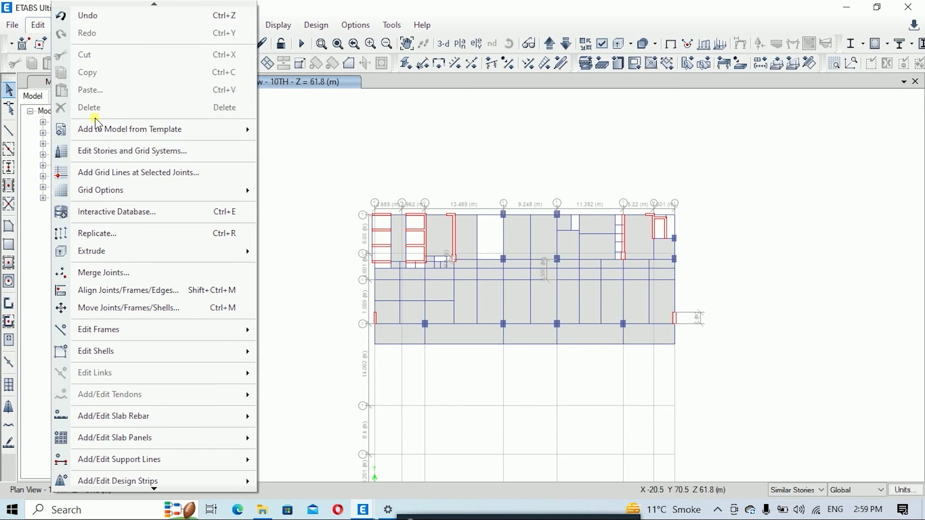
{"action": "left_click", "coordinate": [115, 150]}
{"action": "left_click", "coordinate": [512, 121]}
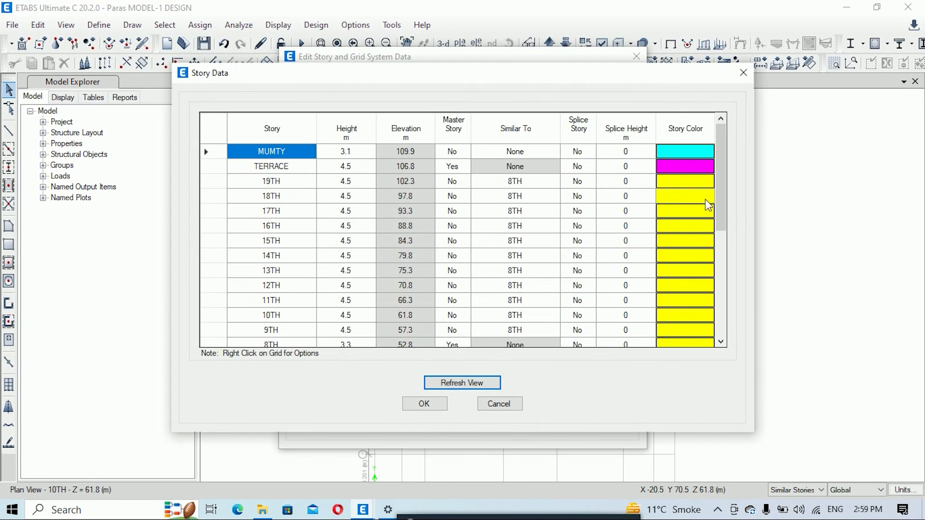
Step: Review the colors assigned to master and similar stories from MUMTY down to Base, and accept the story and grid data
{"action": "left_click_drag", "start_coordinate": [723, 201], "coordinate": [725, 241]}
{"action": "left_click", "coordinate": [677, 254]}
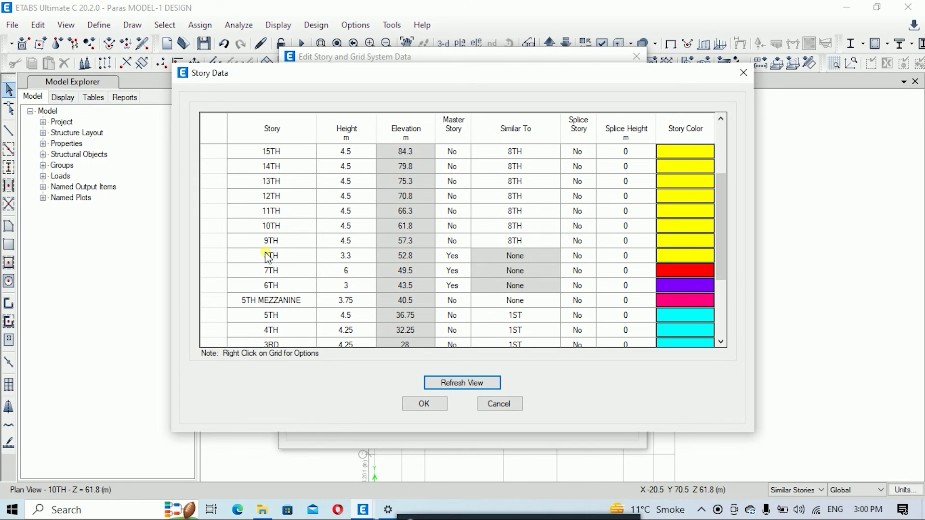
{"action": "left_click", "coordinate": [661, 259]}
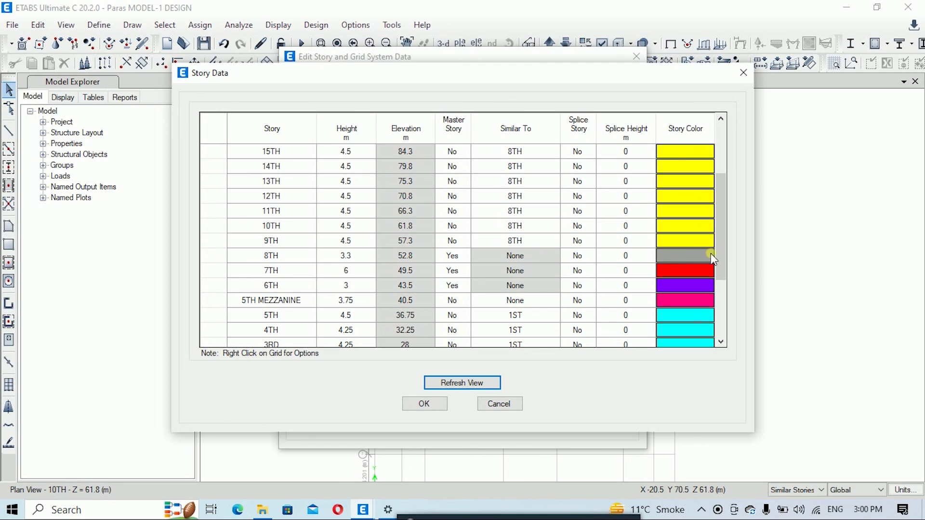
{"action": "left_click_drag", "start_coordinate": [722, 255], "coordinate": [725, 215]}
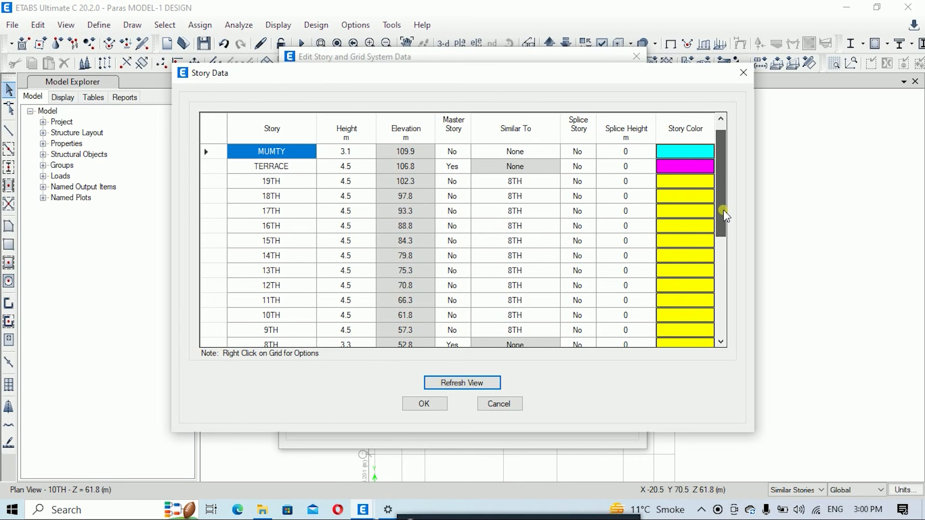
{"action": "left_click_drag", "start_coordinate": [718, 176], "coordinate": [730, 258]}
{"action": "left_click", "coordinate": [691, 279]}
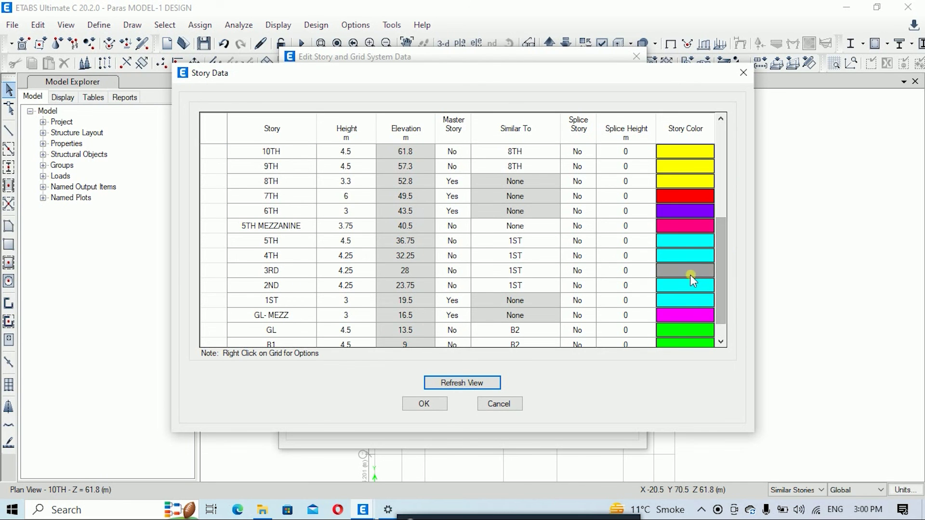
{"action": "left_click_drag", "start_coordinate": [718, 289], "coordinate": [718, 301]}
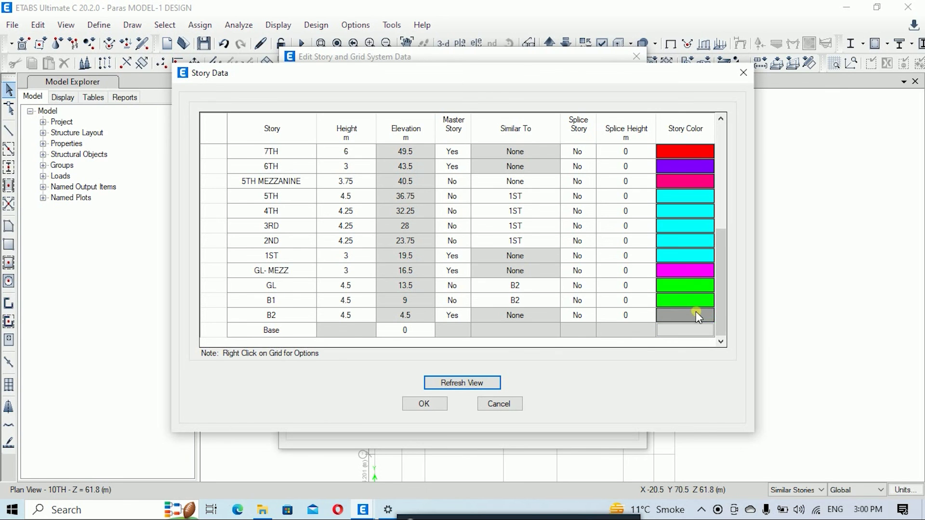
{"action": "left_click", "coordinate": [424, 405]}
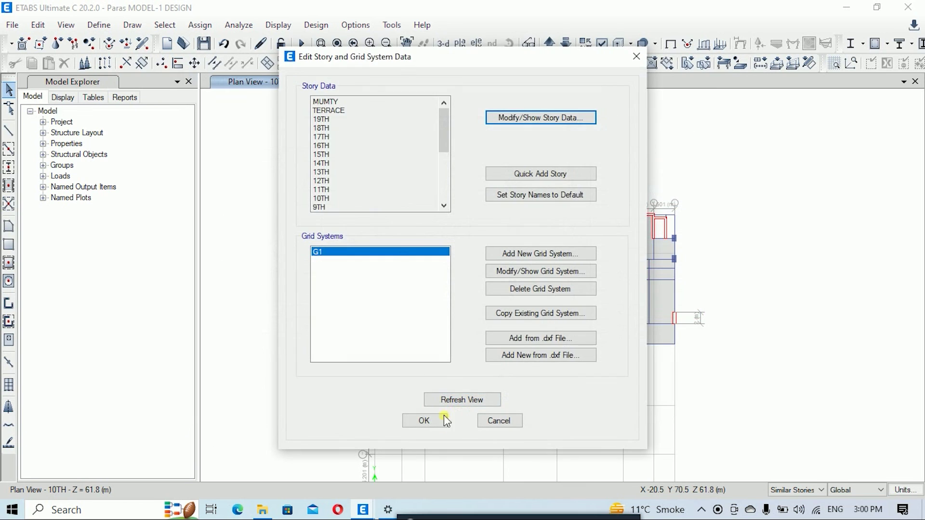
{"action": "left_click", "coordinate": [425, 419]}
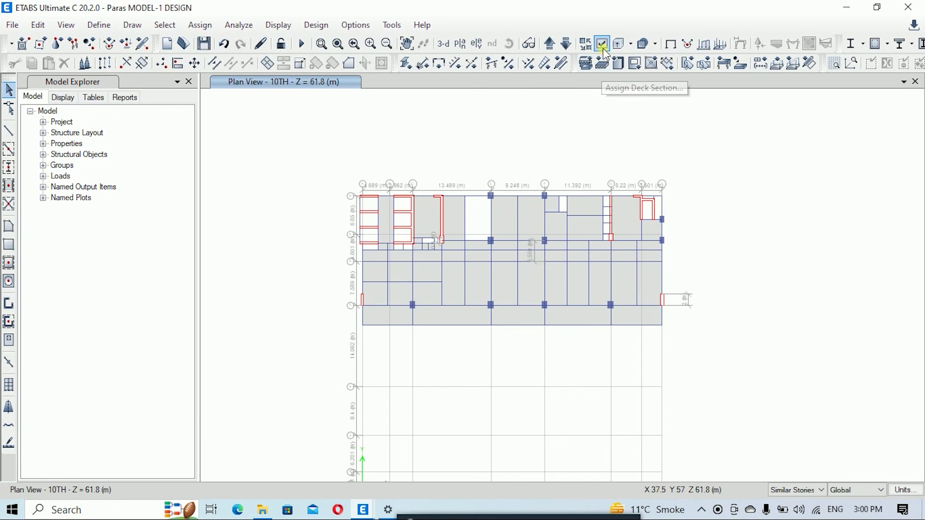
Step: Set the 10TH plan view to be colored by Stories
{"action": "left_click", "coordinate": [602, 44]}
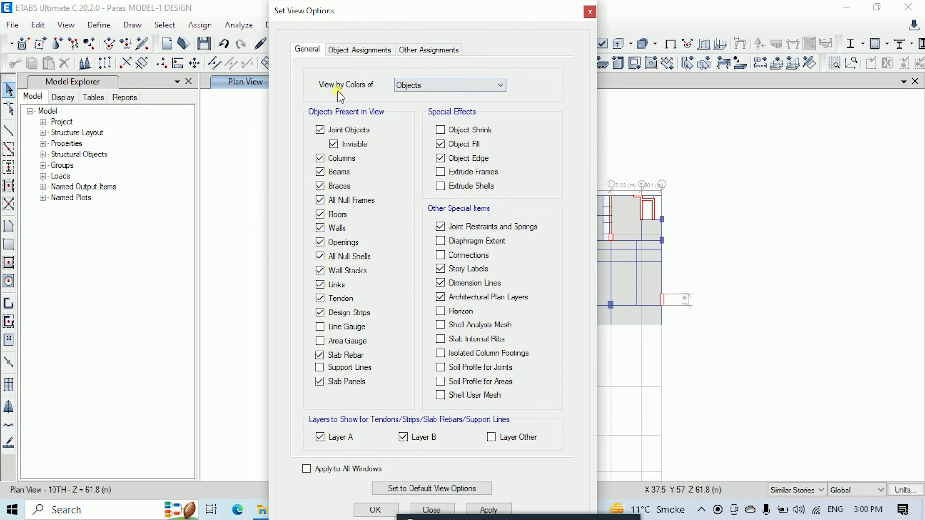
{"action": "left_click", "coordinate": [420, 86]}
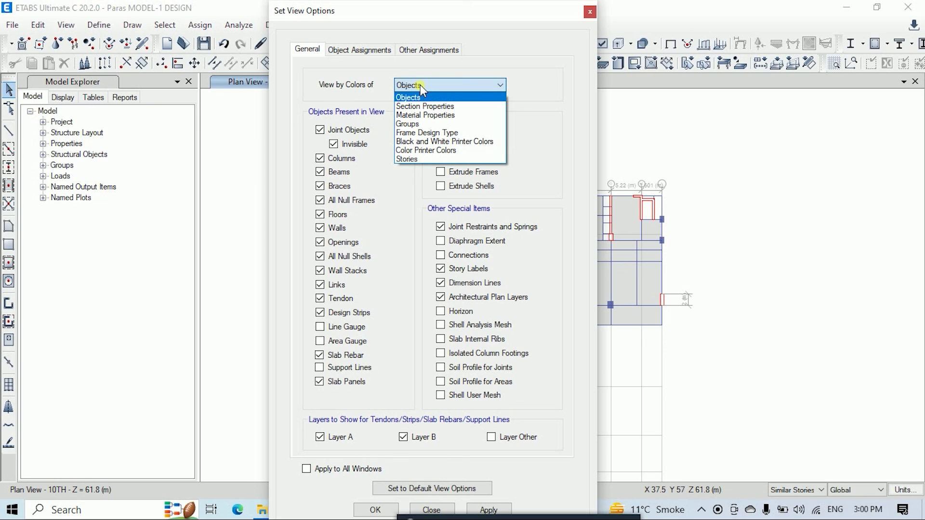
{"action": "left_click", "coordinate": [415, 159]}
{"action": "left_click", "coordinate": [488, 510]}
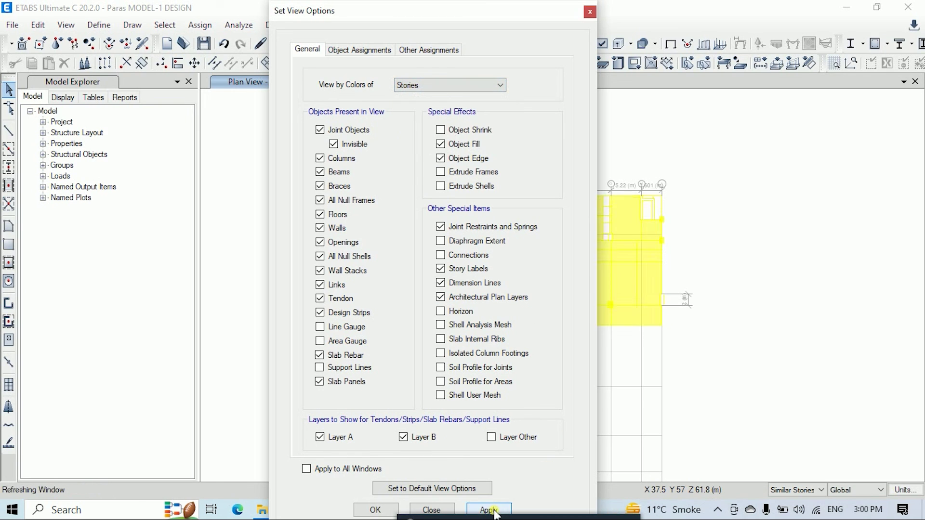
{"action": "left_click", "coordinate": [376, 511]}
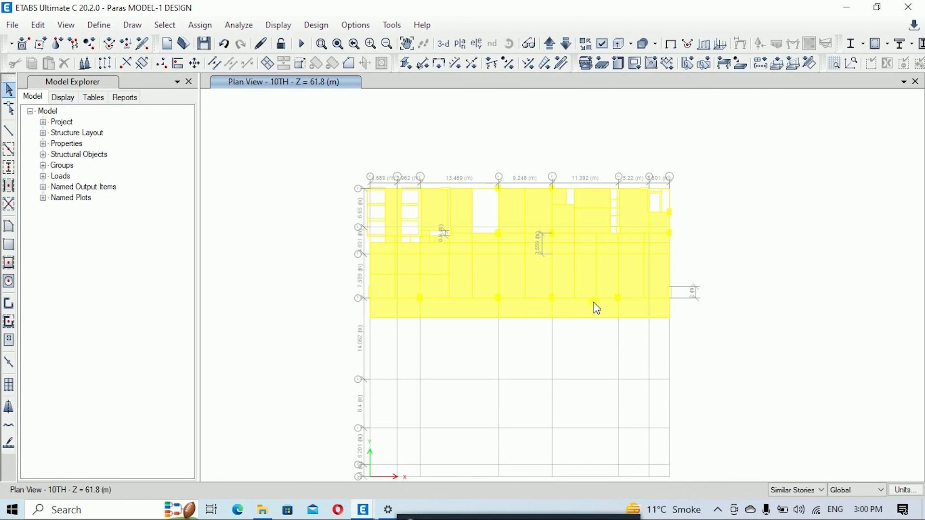
Step: Step through the story-colored plan views from 10TH down to 7TH, then go back up one story
{"action": "left_click", "coordinate": [562, 45]}
{"action": "left_click", "coordinate": [562, 46]}
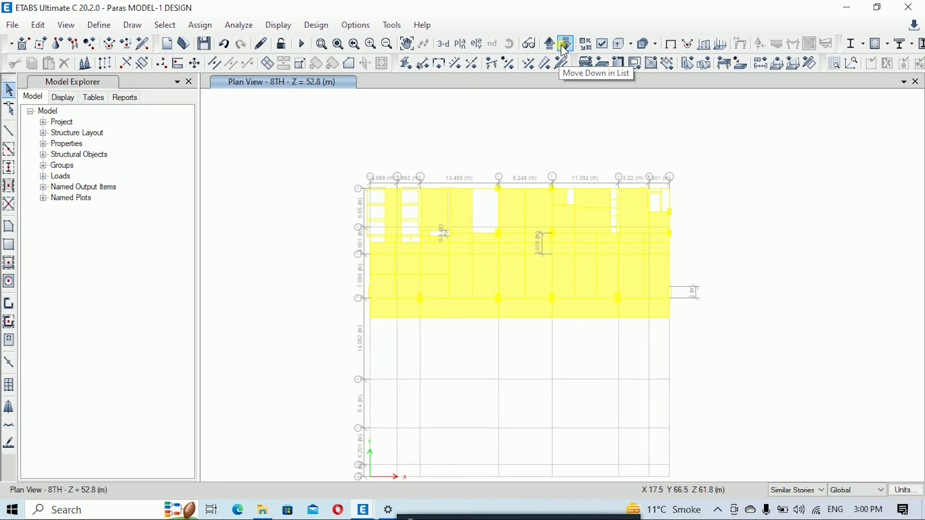
{"action": "left_click", "coordinate": [563, 47]}
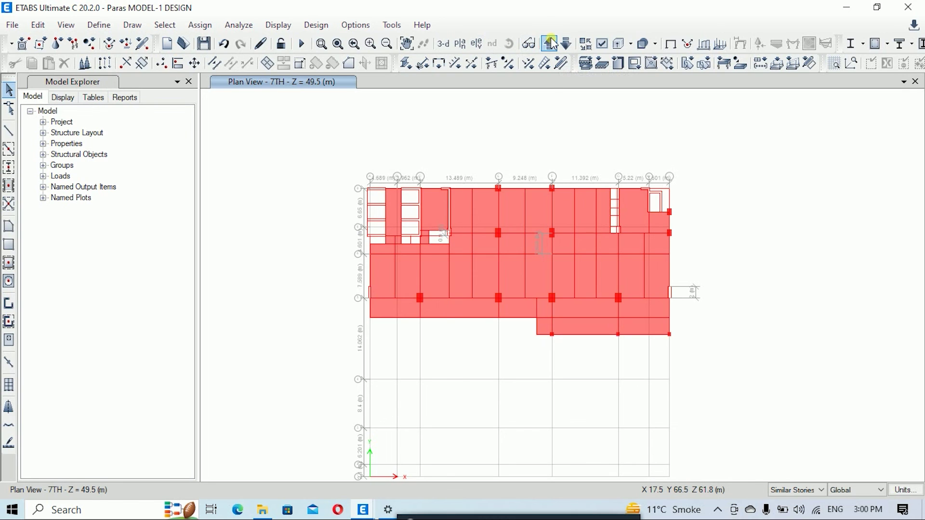
{"action": "left_click", "coordinate": [552, 44]}
Step: Show the whole building in the default 3D view and examine its story colors from several sides
{"action": "left_click", "coordinate": [447, 44]}
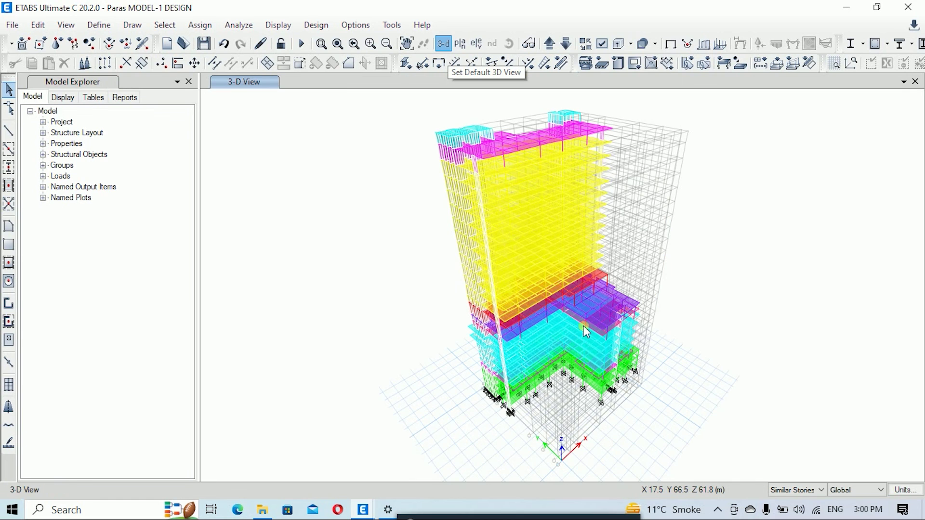
{"action": "middle_click_drag", "start_coordinate": [585, 373], "coordinate": [608, 343], "text": "shift"}
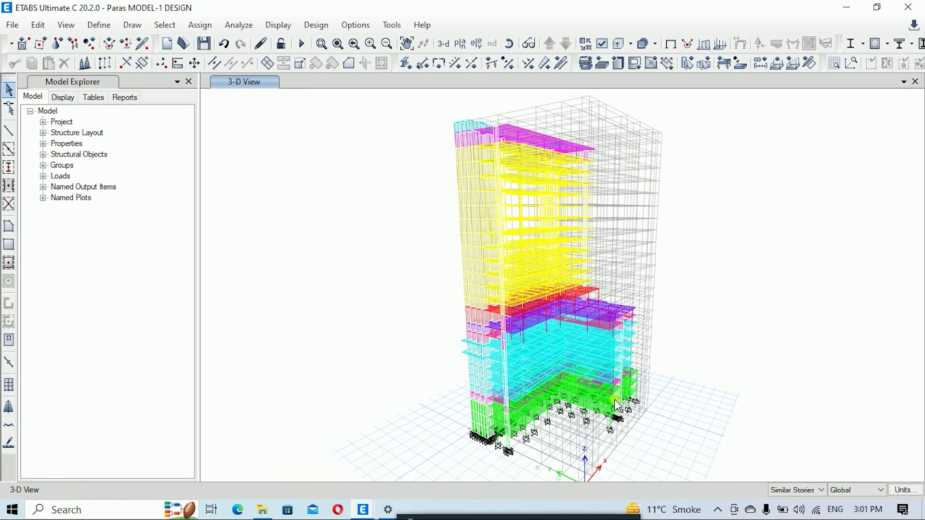
{"action": "middle_click_drag", "start_coordinate": [597, 400], "coordinate": [470, 392], "text": "shift"}
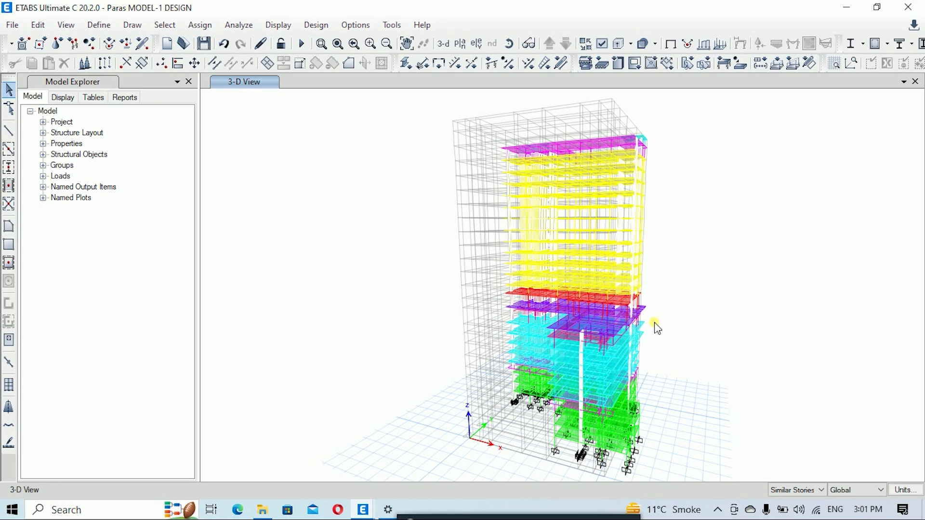
{"action": "middle_click_drag", "start_coordinate": [427, 345], "coordinate": [487, 357], "text": "shift"}
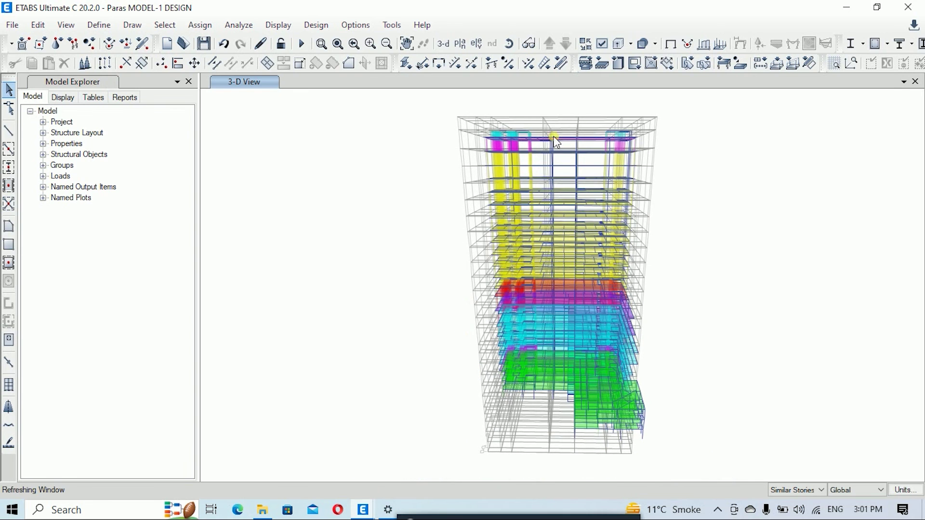
Step: Display the plan view of the 2ND story
{"action": "left_click", "coordinate": [476, 45]}
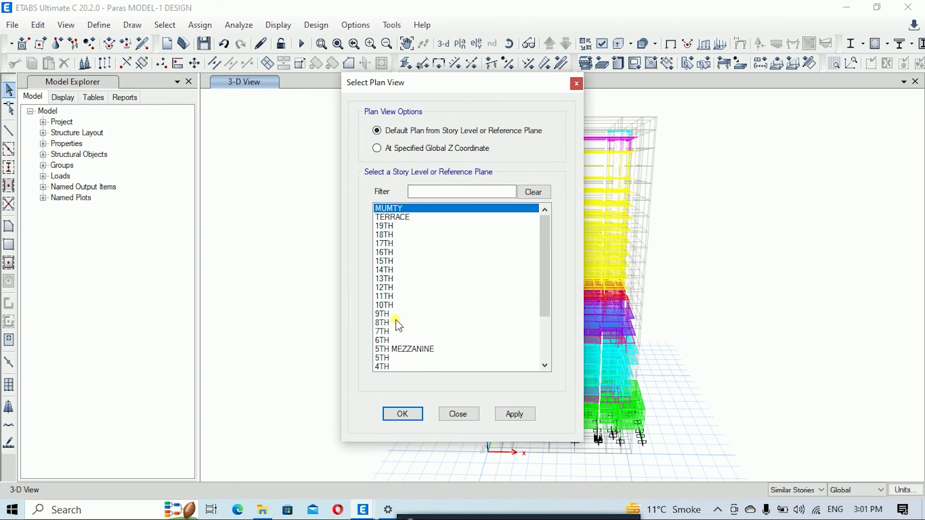
{"action": "left_click", "coordinate": [393, 322]}
{"action": "scroll", "coordinate": [393, 317], "scroll_direction": "down", "scroll_amount": 3}
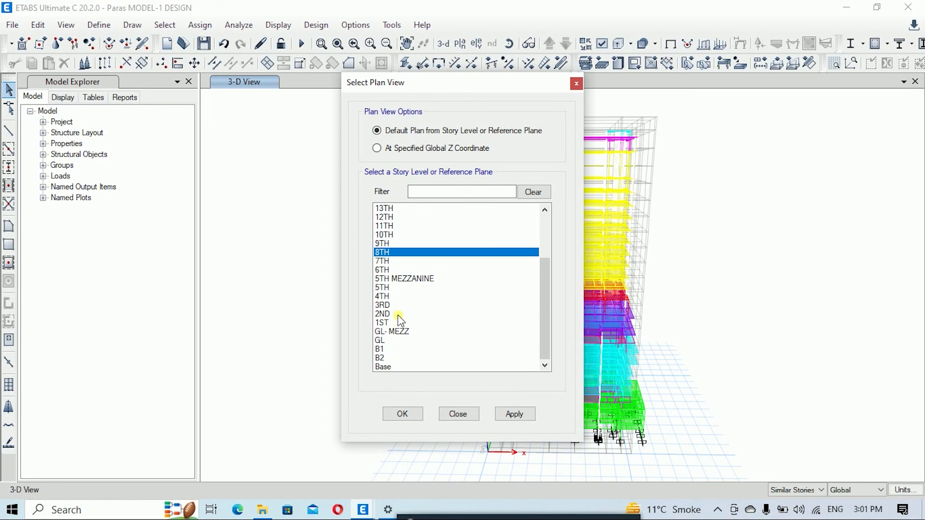
{"action": "left_click", "coordinate": [399, 314]}
{"action": "left_click", "coordinate": [514, 414]}
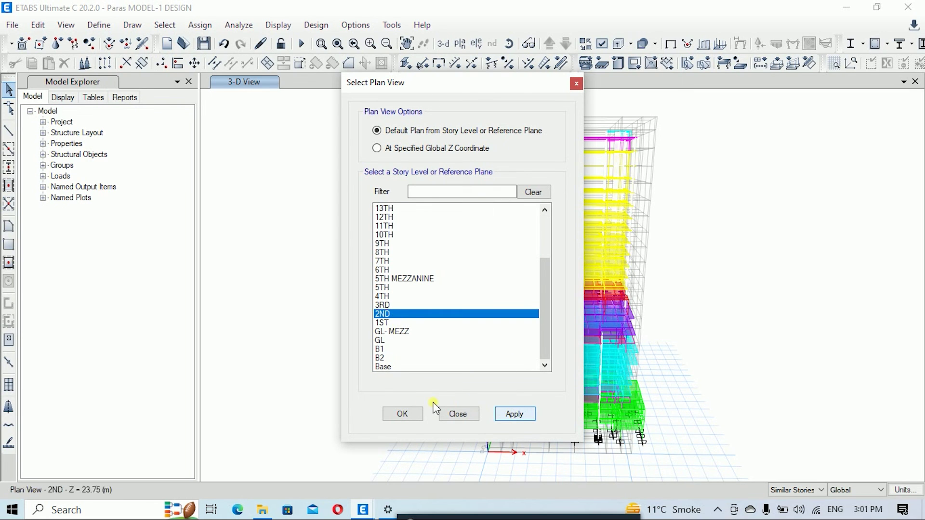
{"action": "left_click", "coordinate": [404, 413]}
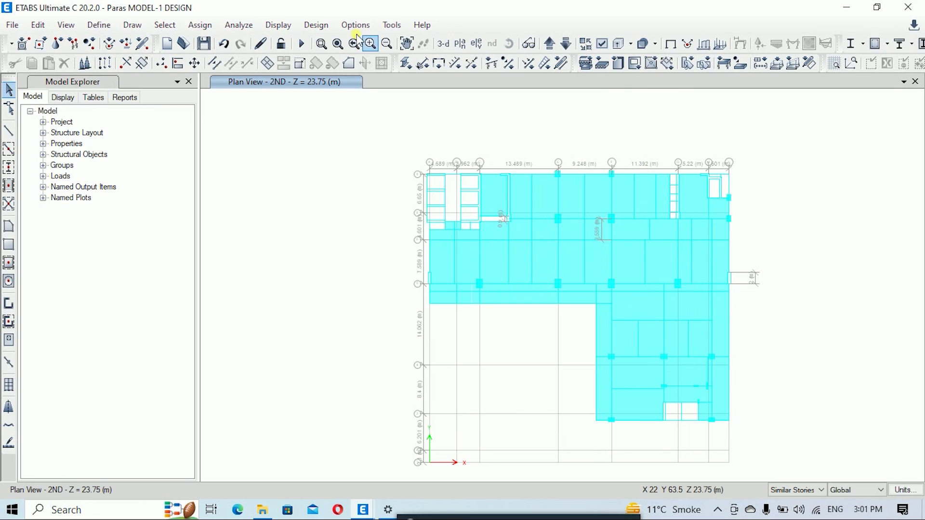
Step: Define developed elevation Elev5 along the grid line between the 9.248 m and 11.392 m bays, from the slab's upper edge to its lower edge
{"action": "left_click", "coordinate": [130, 26]}
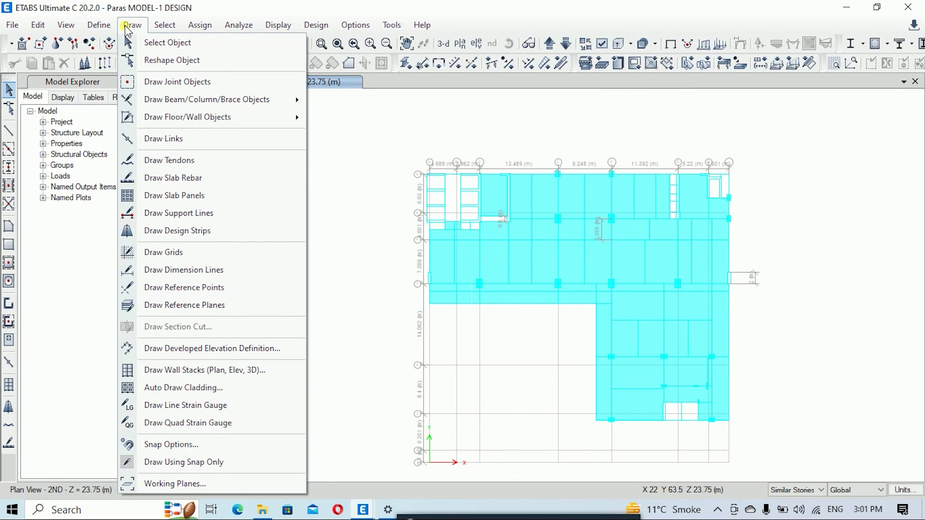
{"action": "left_click", "coordinate": [215, 349]}
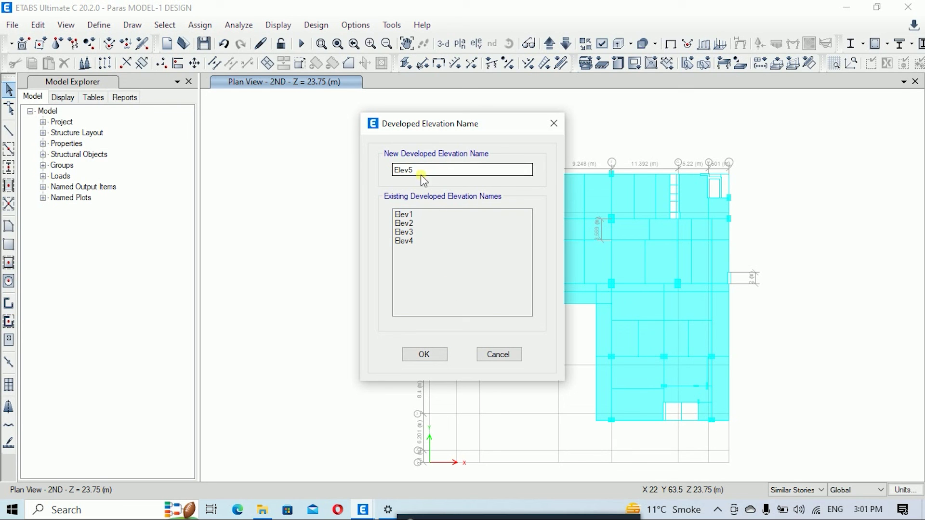
{"action": "left_click", "coordinate": [424, 354]}
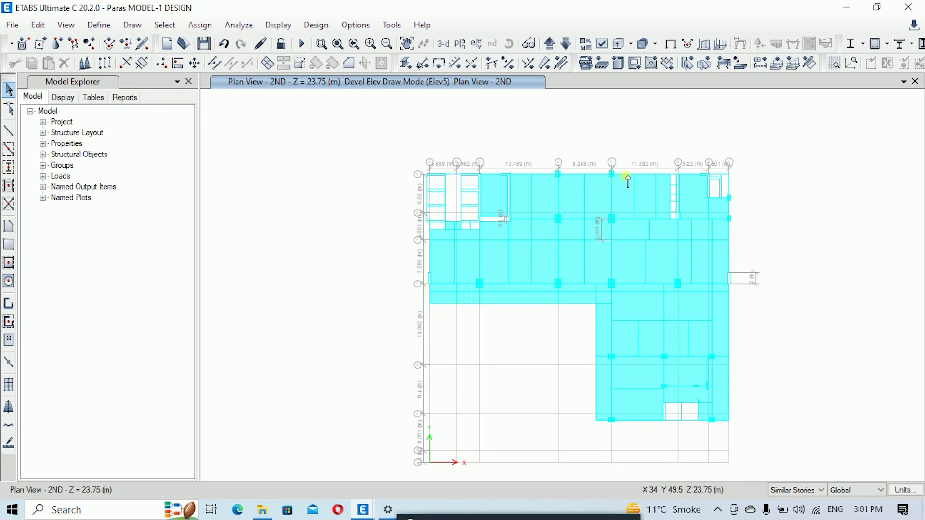
{"action": "left_click", "coordinate": [611, 174]}
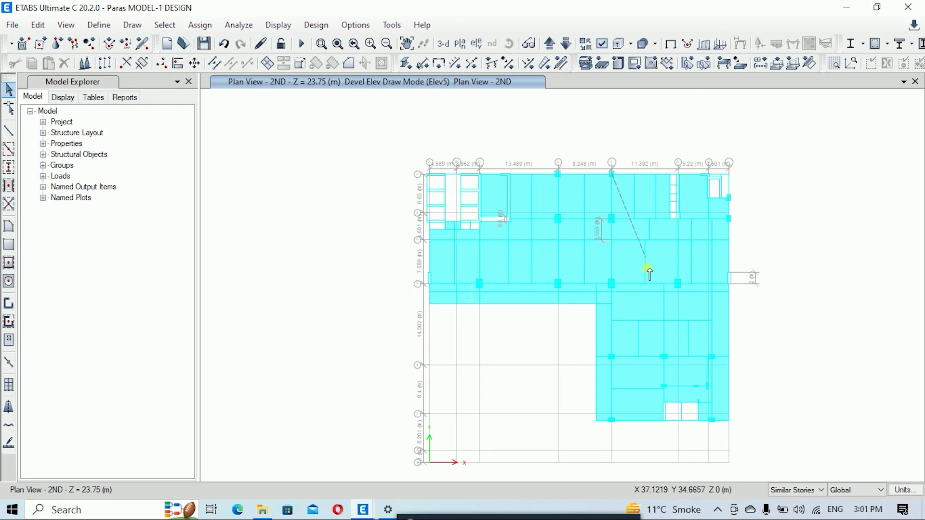
{"action": "left_click", "coordinate": [612, 421]}
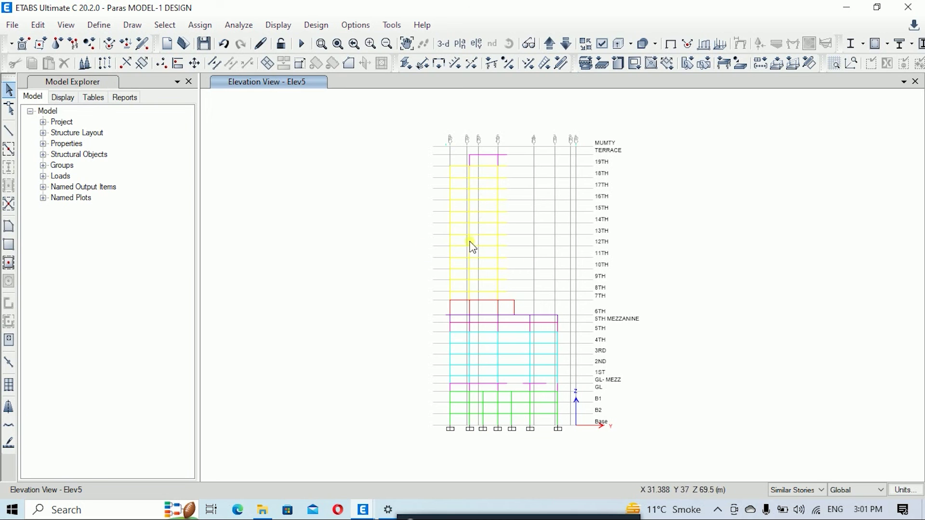
{"action": "middle_click_drag", "start_coordinate": [539, 249], "coordinate": [536, 257]}
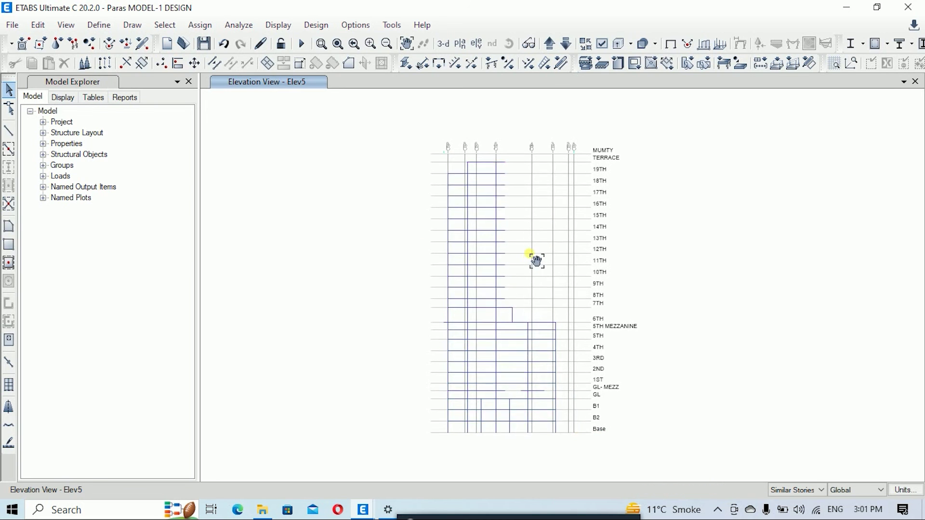